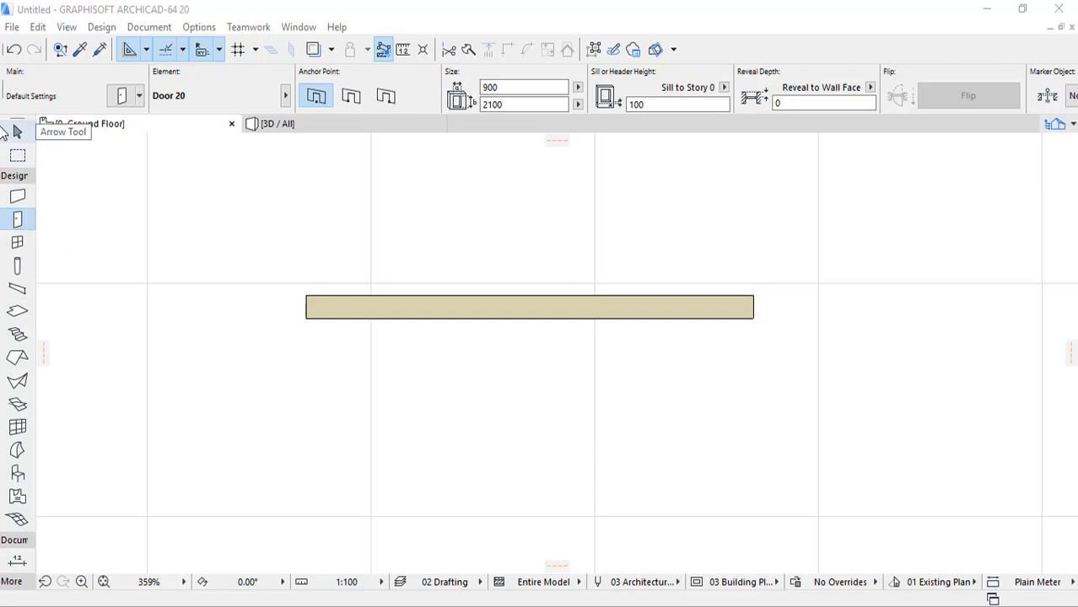
Step: Choose the Door tool so Door 20 (900 × 2100) is ready to place in the wall
left_click(17, 218)
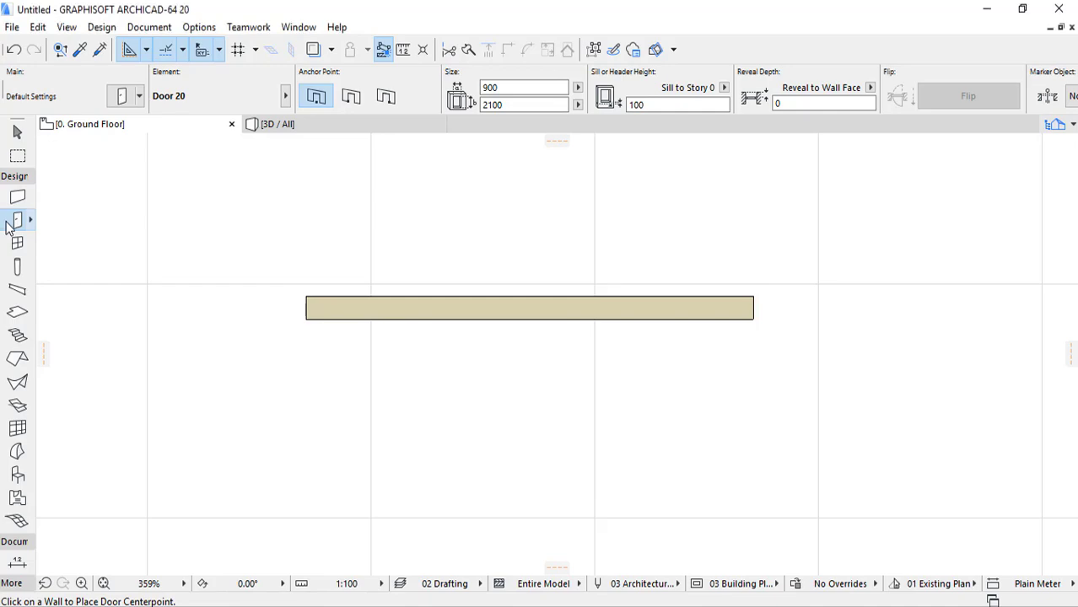
Step: Open Door Default Settings and browse the Empty Door Openings 20 folder's Rectangular and Saracenic openings
double_click(17, 219)
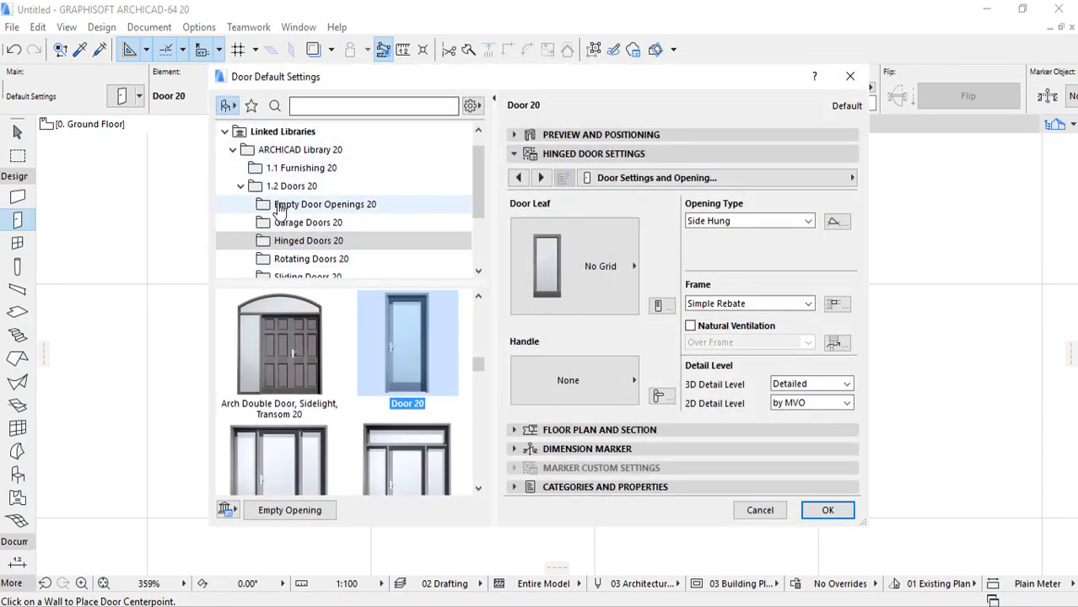
scroll(287, 211, "down", 3)
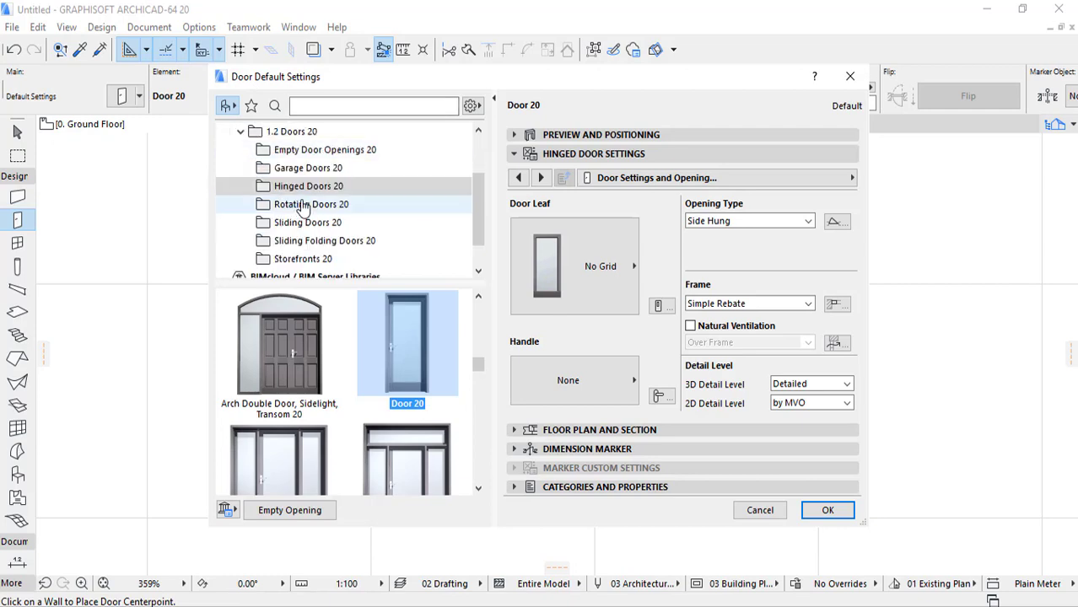
scroll(321, 208, "up", 3)
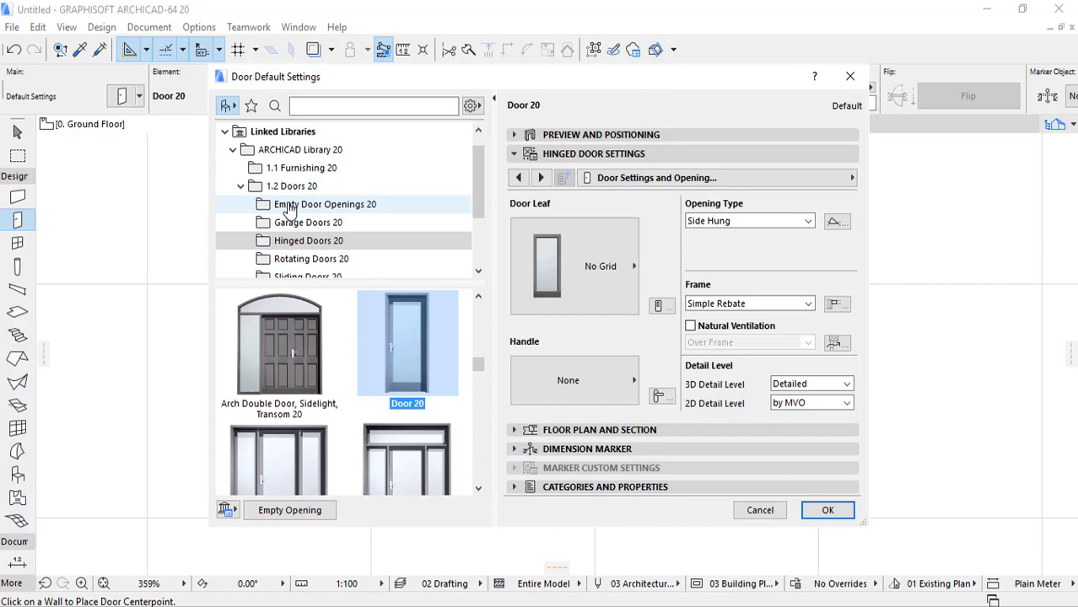
left_click(288, 209)
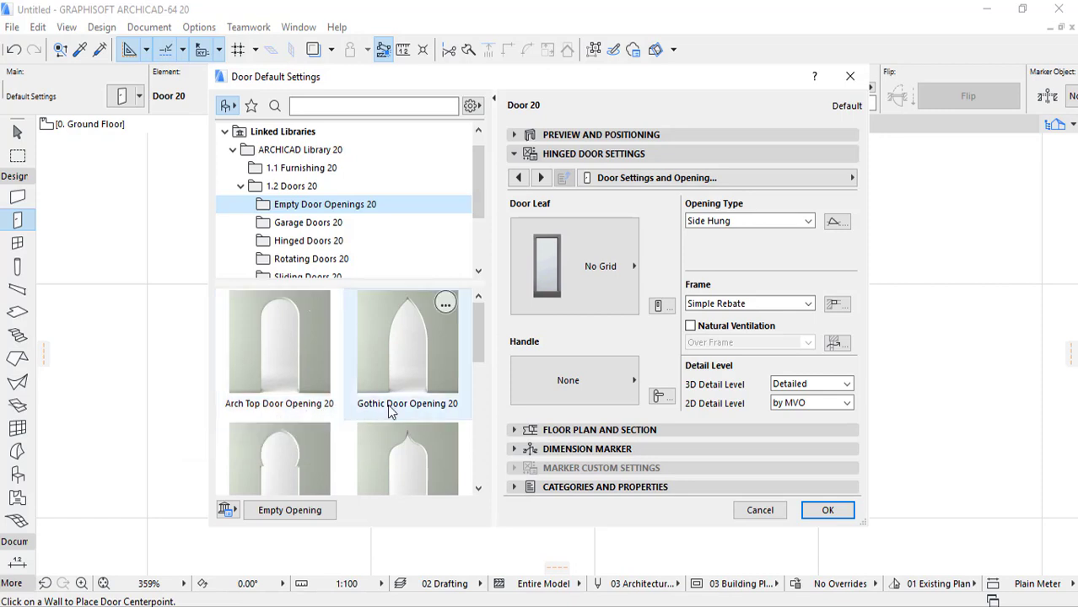
scroll(431, 408, "down", 3)
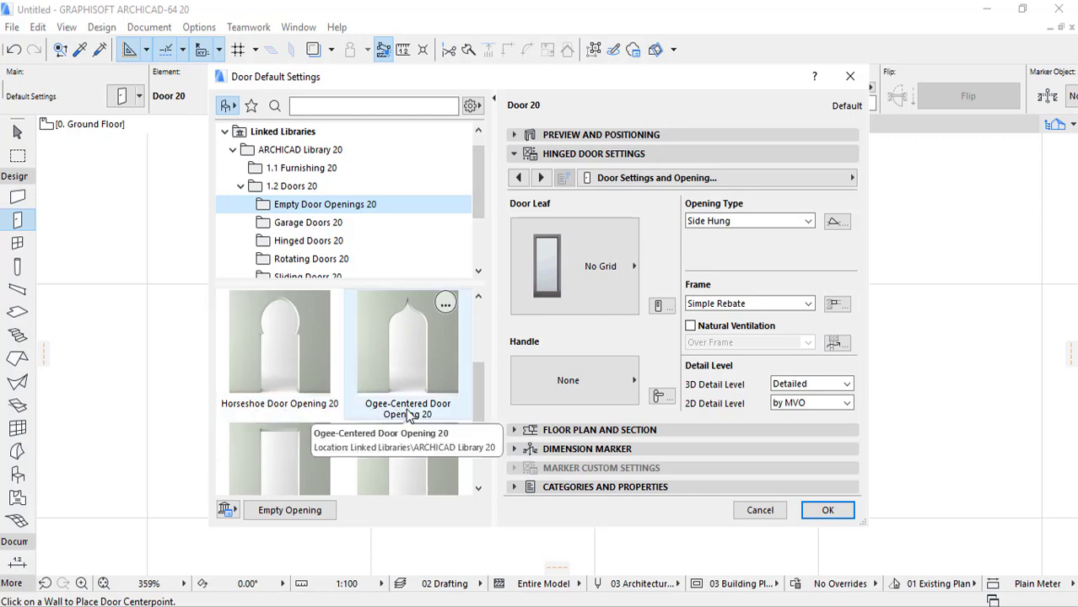
scroll(427, 408, "down", 3)
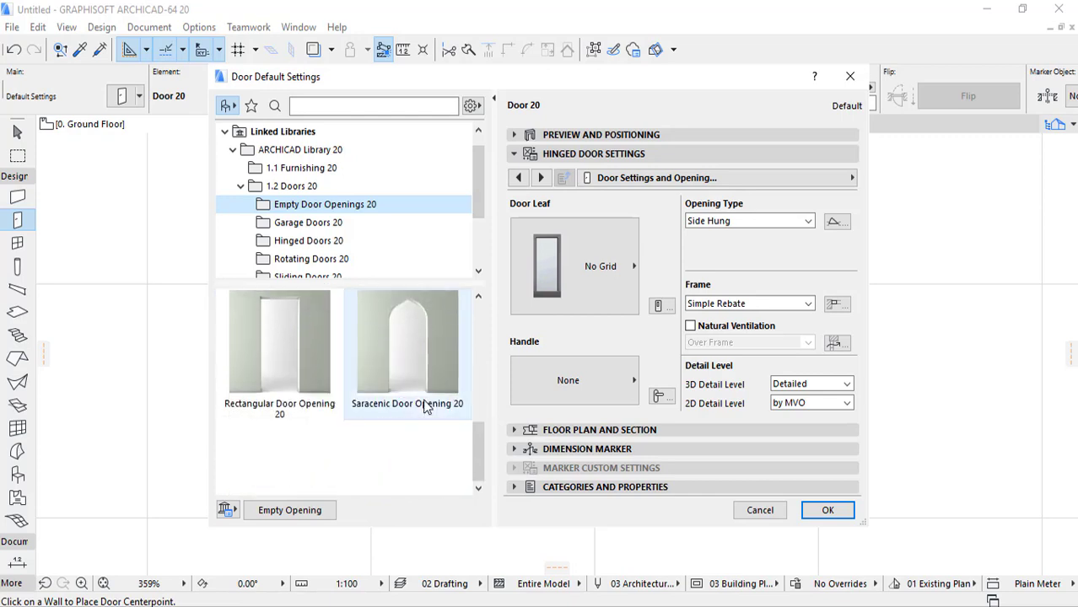
Step: Browse Garage Doors 20: High-Speed, Overhead, Tilt and Vertical Sliding garage doors
left_click(286, 223)
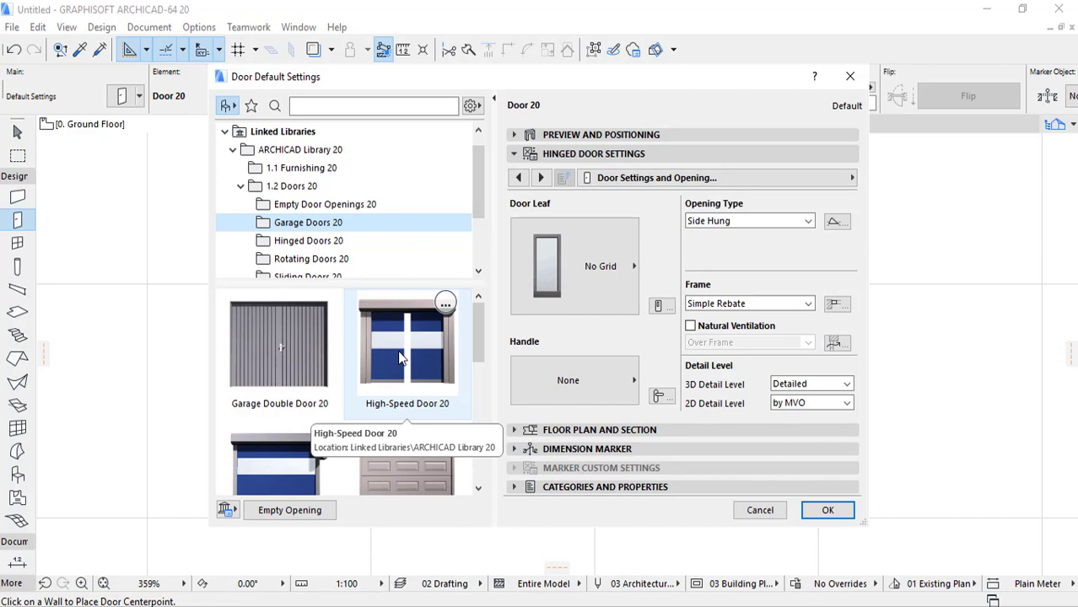
scroll(397, 350, "down", 1)
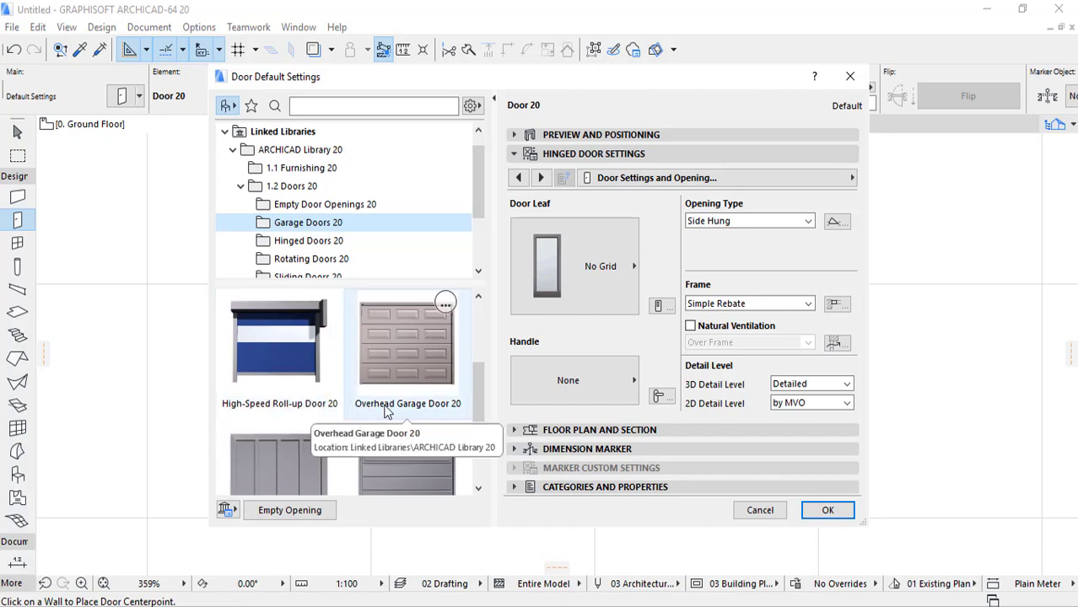
scroll(420, 401, "down", 1)
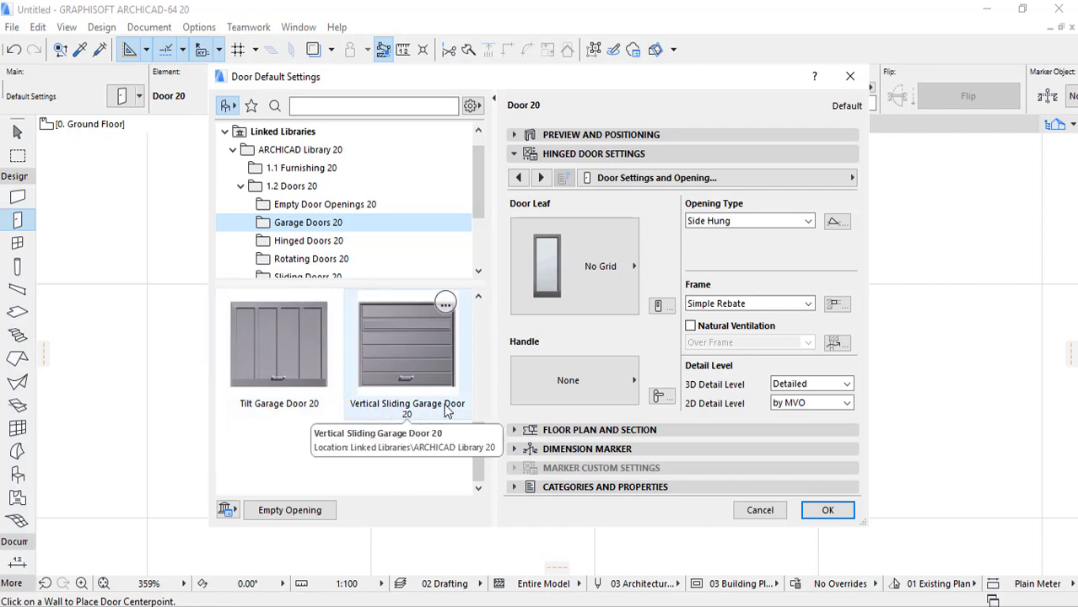
Step: Browse Hinged Doors 20, reviewing arch, double, sidelight and transom door variants
left_click(284, 241)
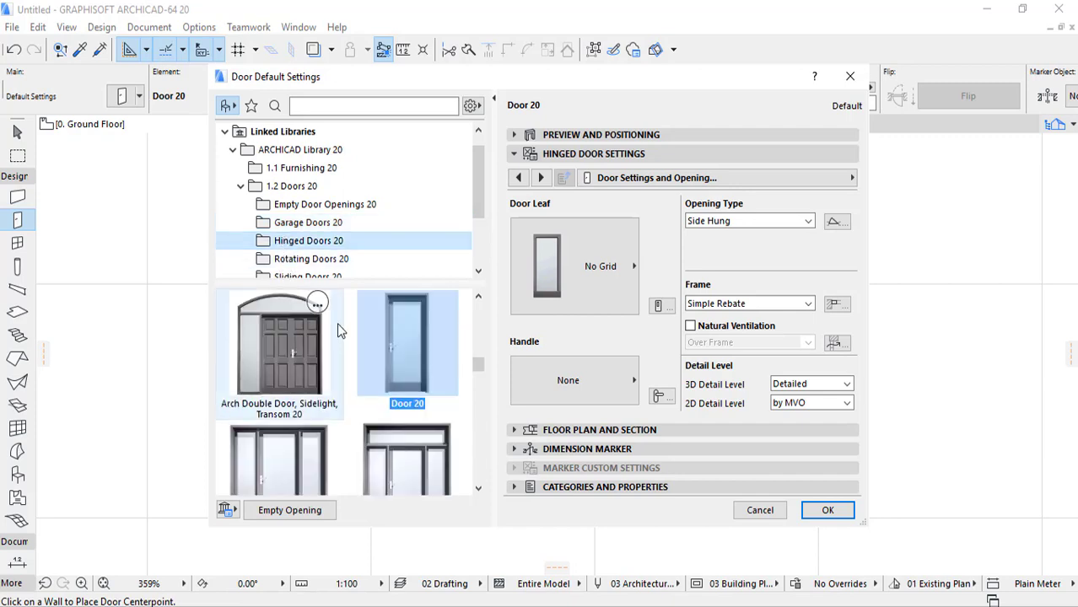
scroll(365, 343, "up", 5)
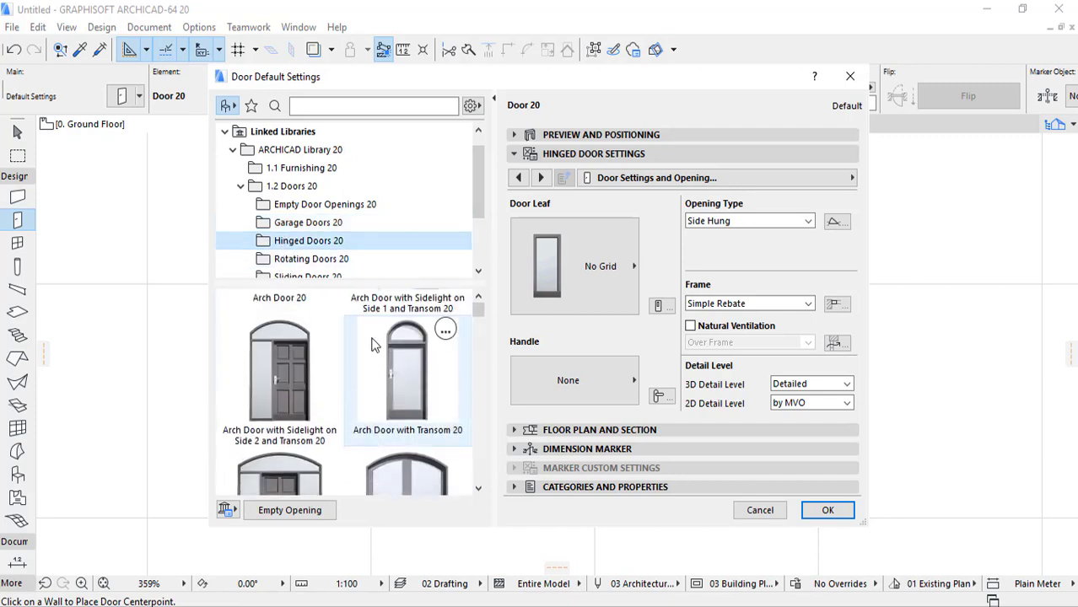
scroll(373, 342, "down", 5)
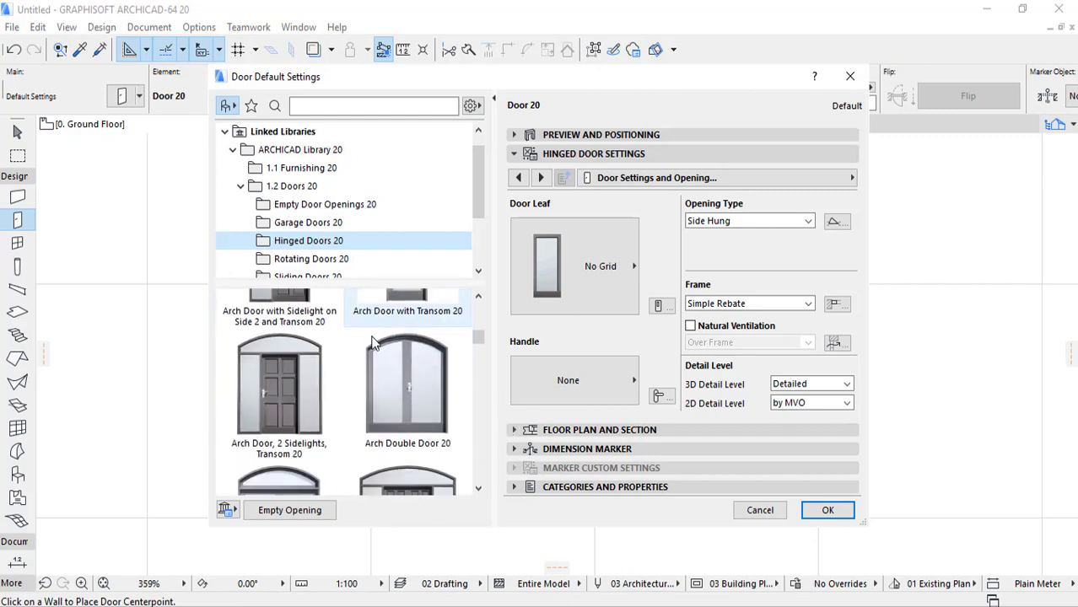
scroll(374, 342, "down", 6)
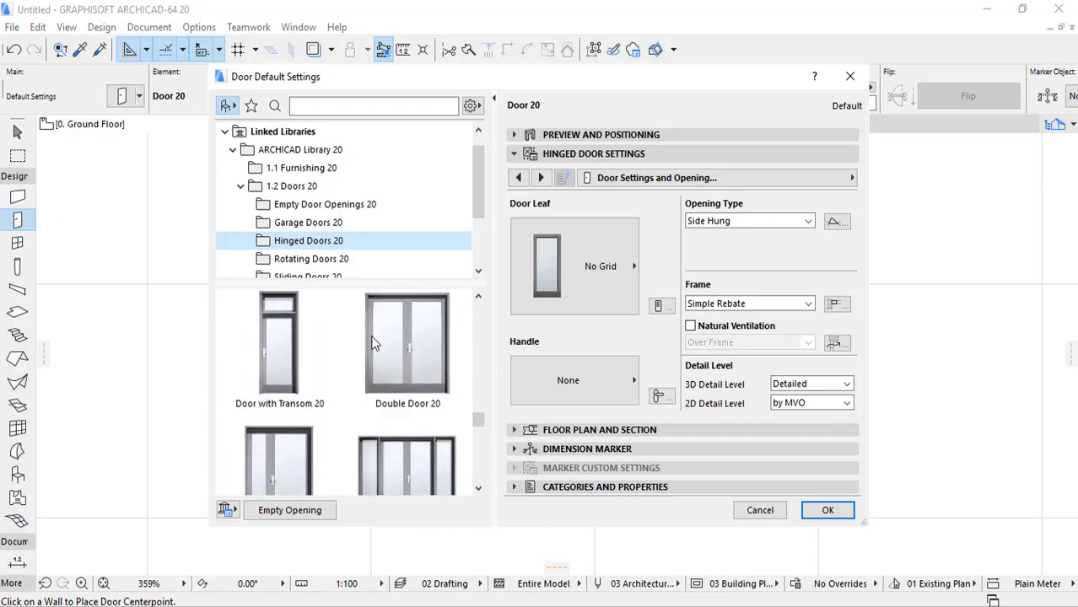
scroll(370, 335, "up", 3)
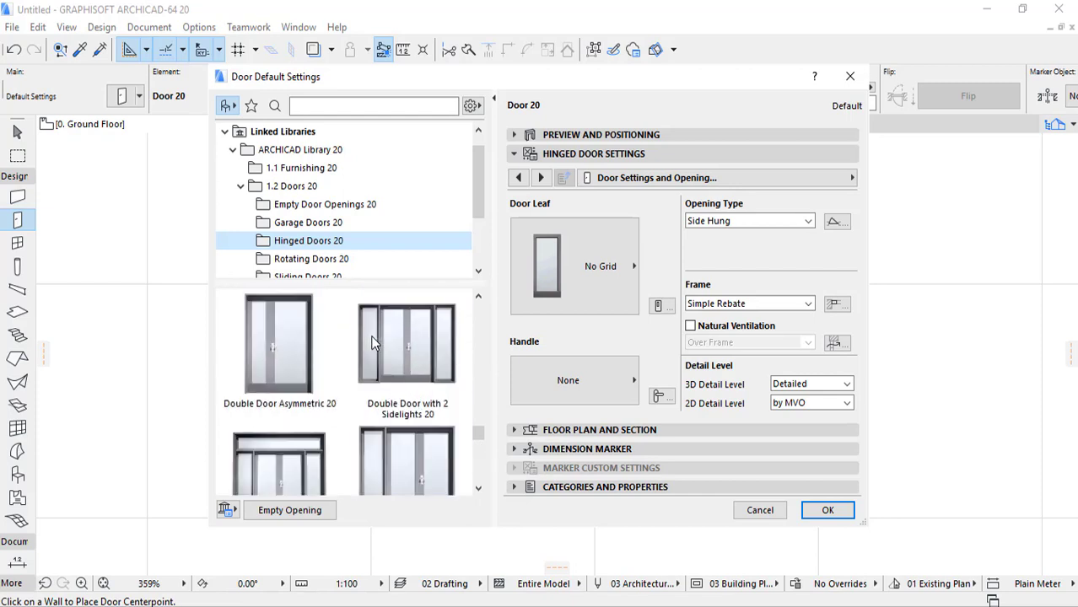
scroll(370, 335, "up", 2)
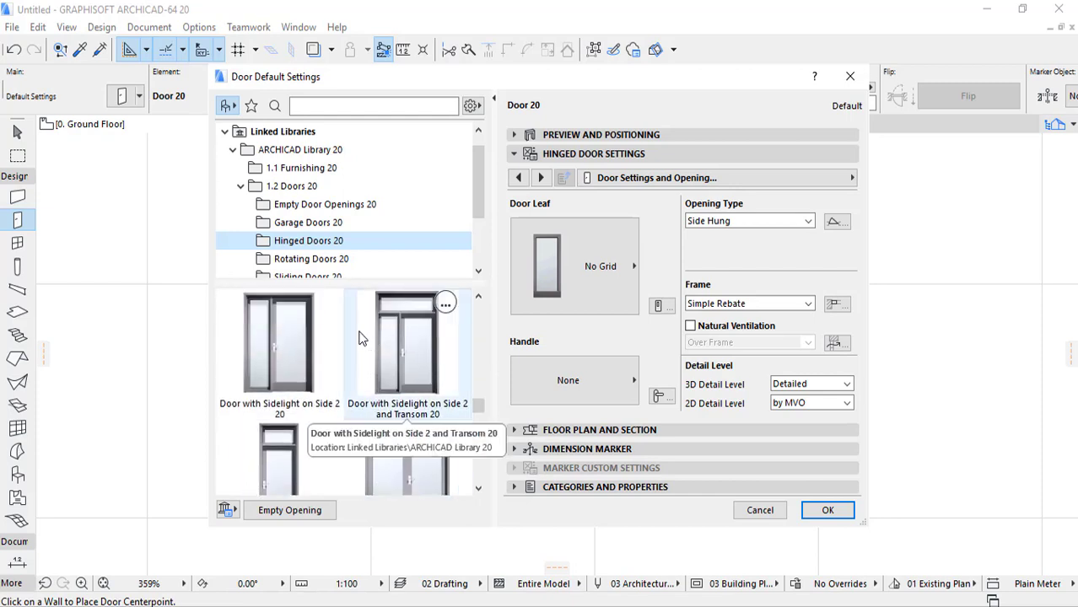
scroll(375, 349, "up", 1)
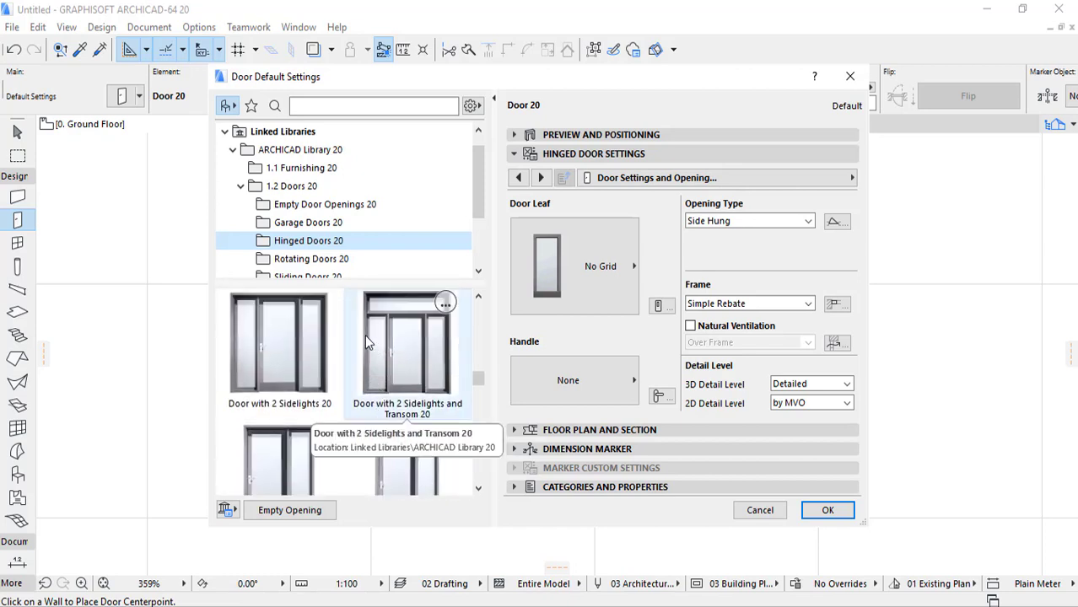
Step: Browse Rotating Doors 20, then Sliding Doors 20's arch, exterior, sidelight and transom variants
left_click(295, 263)
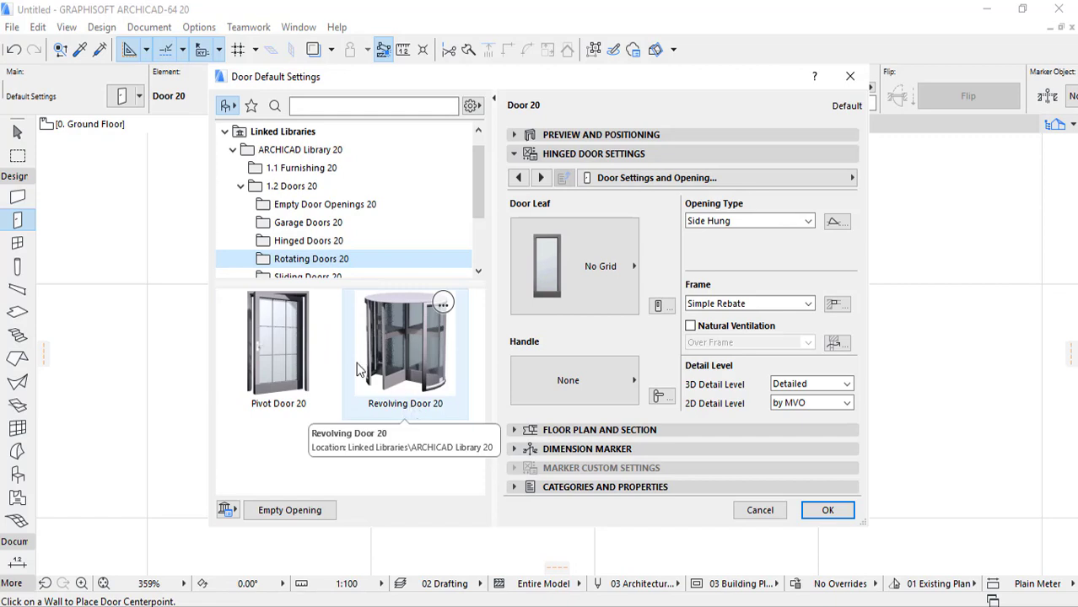
scroll(298, 272, "down", 2)
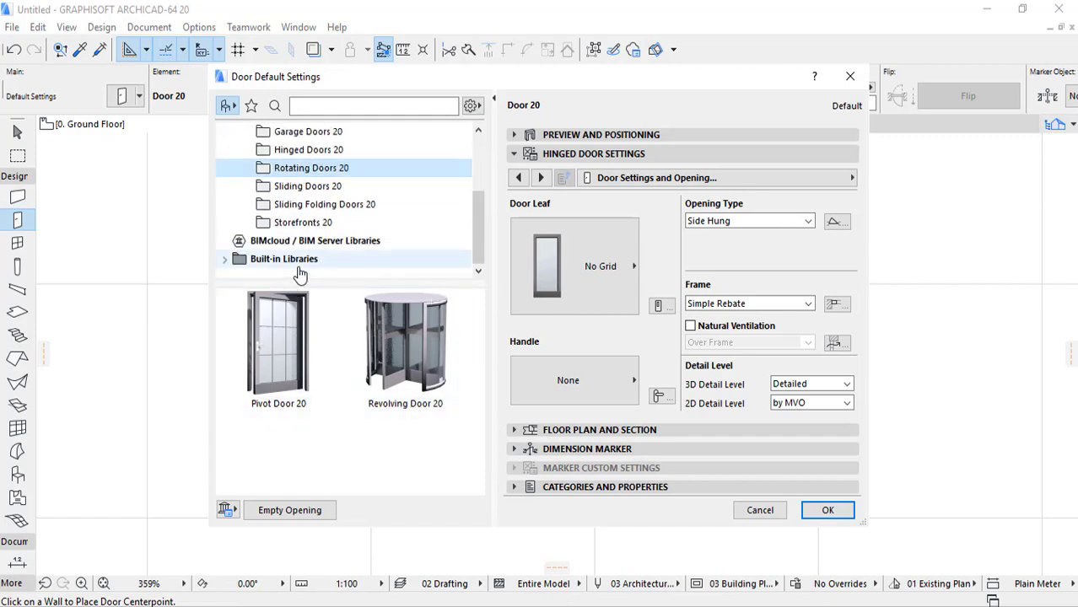
left_click(297, 188)
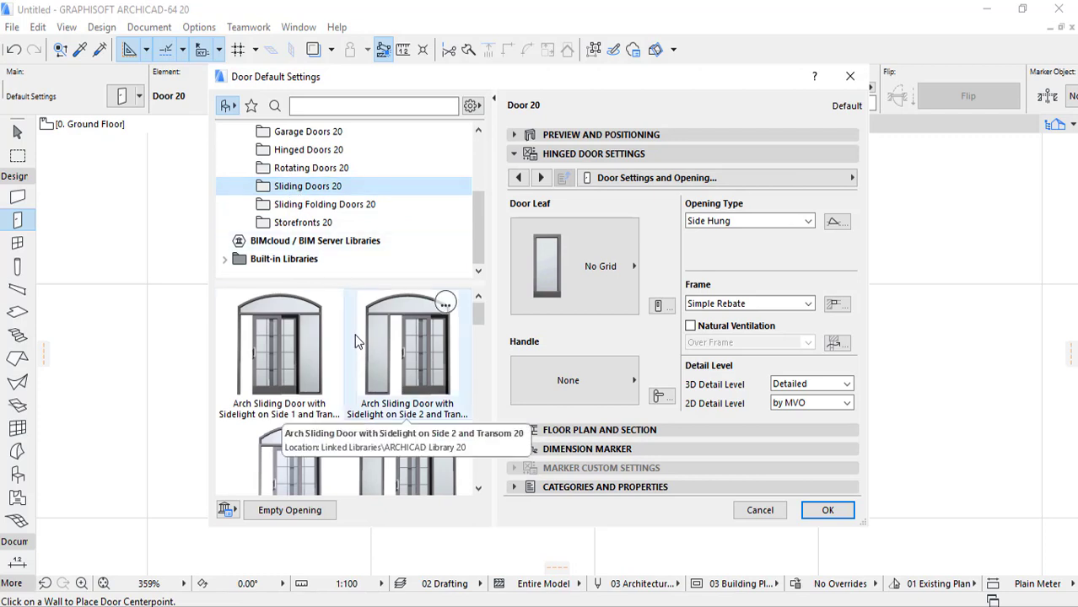
scroll(355, 334, "down", 1)
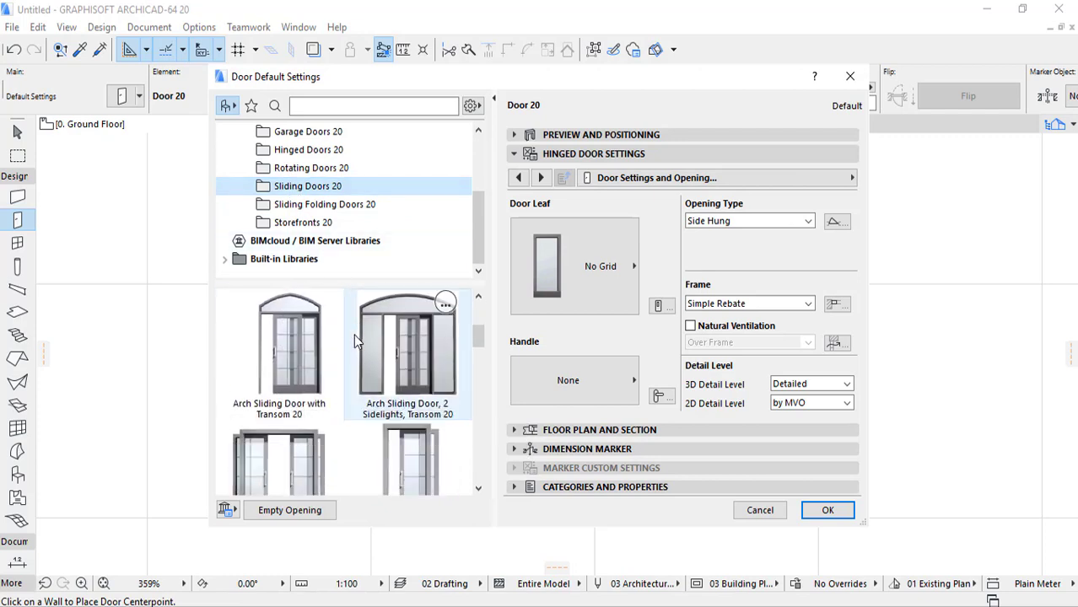
scroll(354, 334, "down", 2)
scroll(354, 334, "down", 2)
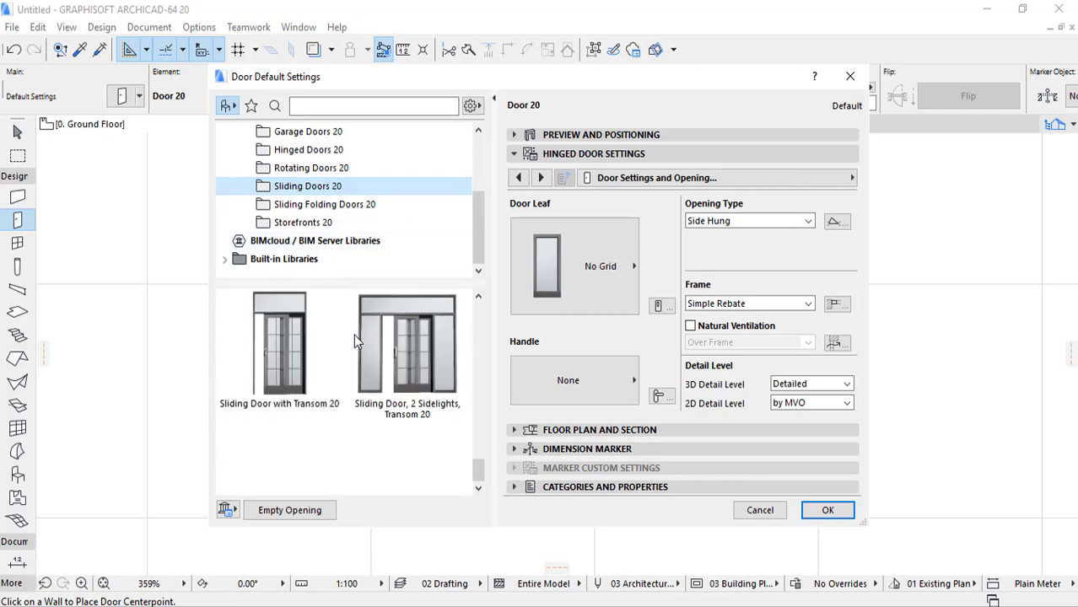
scroll(353, 334, "up", 5)
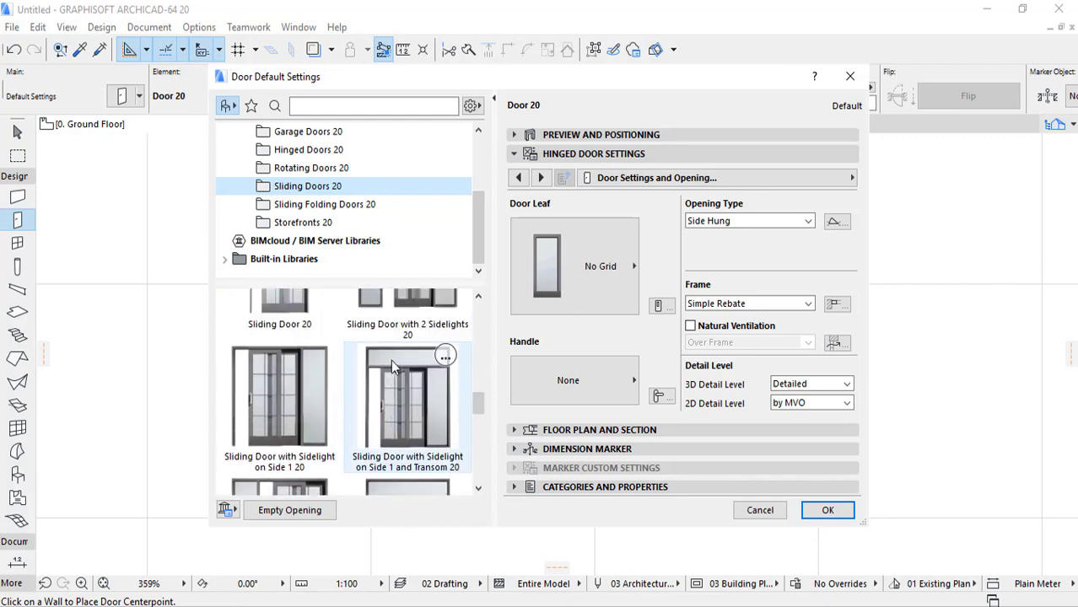
scroll(391, 354, "up", 1)
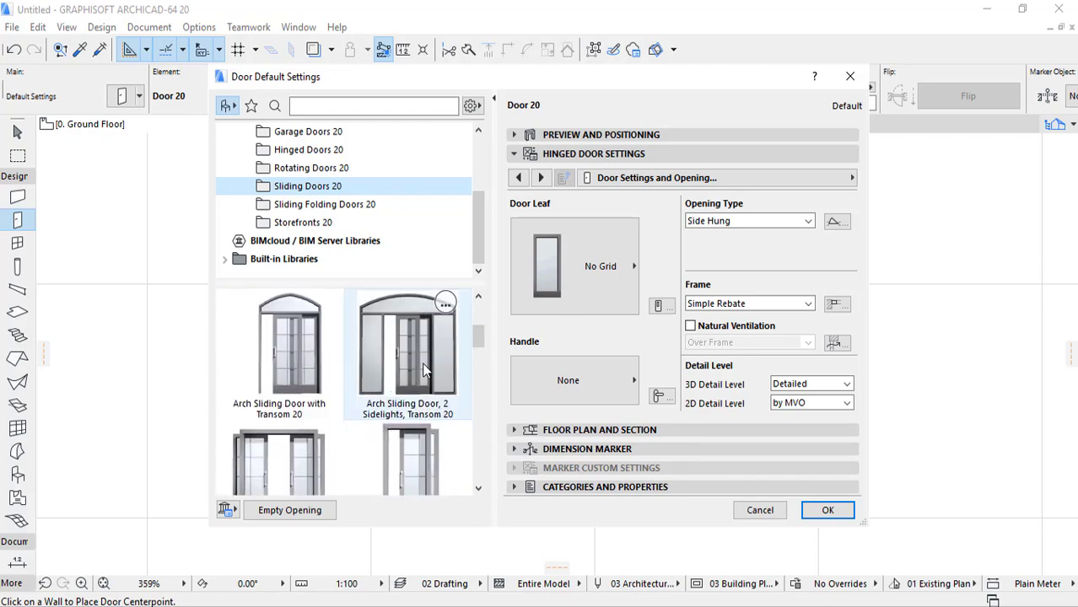
scroll(378, 365, "down", 1)
scroll(379, 362, "down", 1)
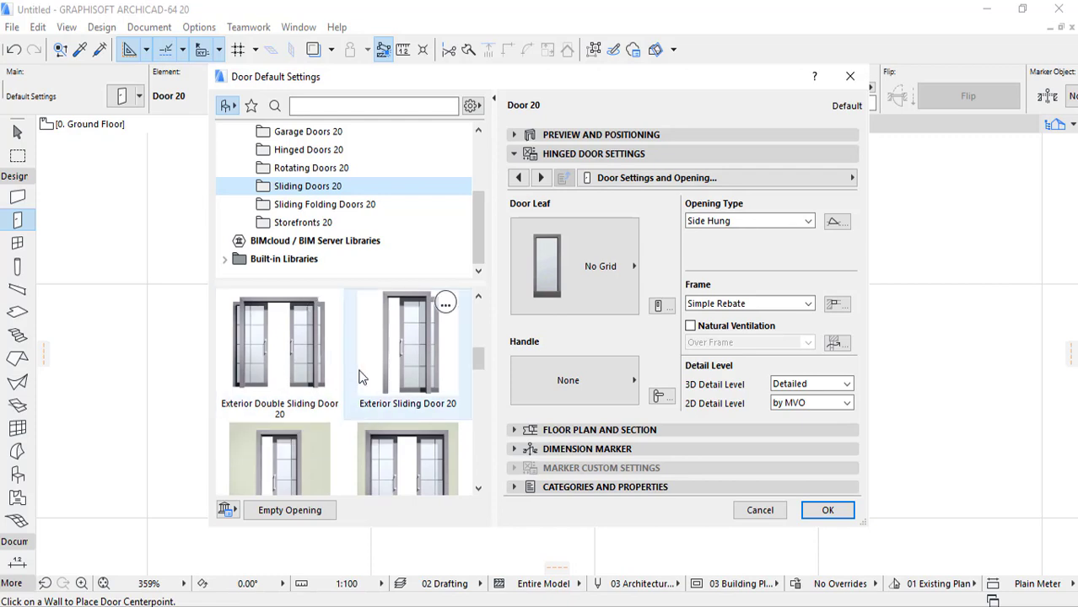
scroll(363, 363, "down", 2)
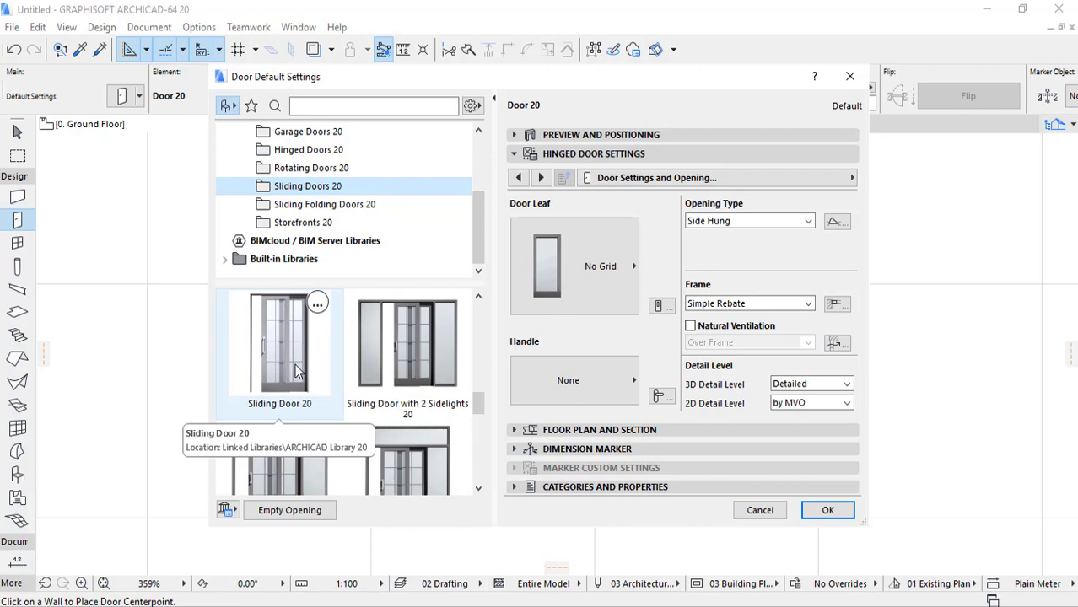
Step: Browse the sliding folding doors, then Storefronts 20's entrance, double-door, sidelight and transom variants
left_click(302, 207)
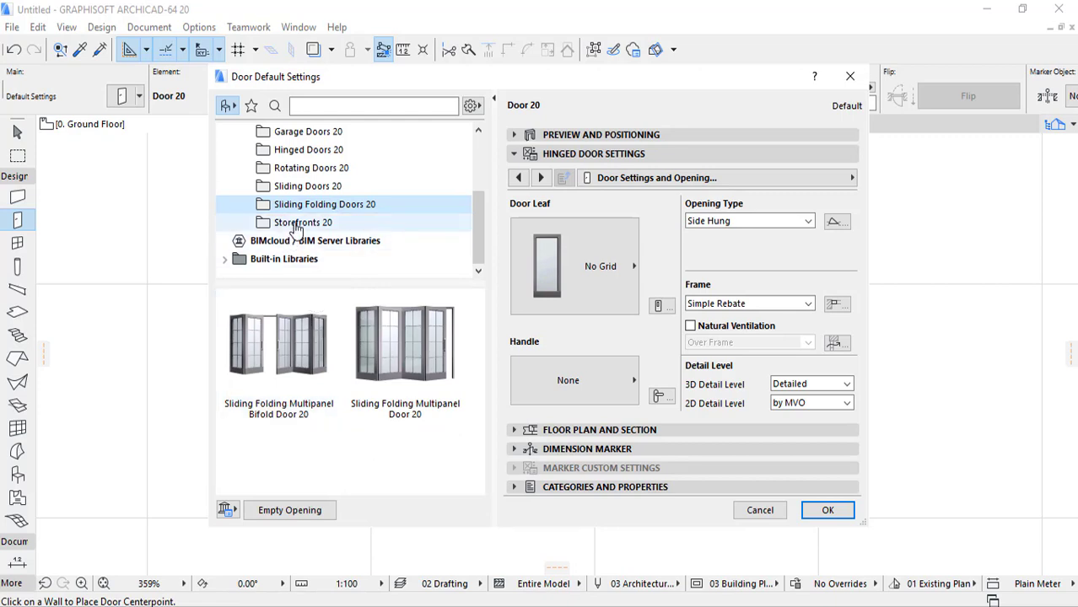
left_click(297, 224)
scroll(361, 367, "down", 2)
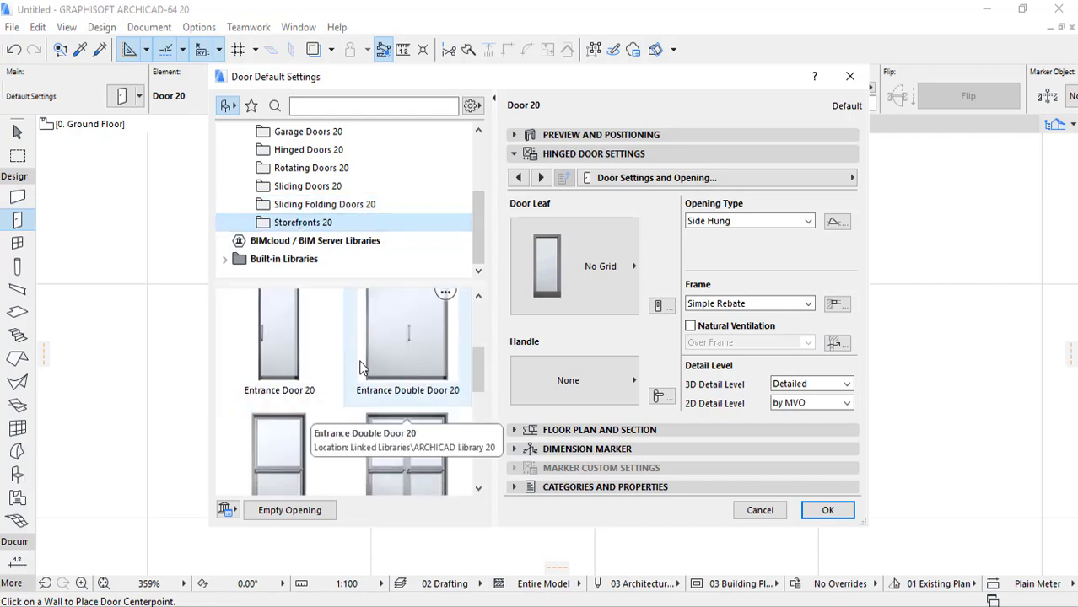
scroll(361, 367, "down", 4)
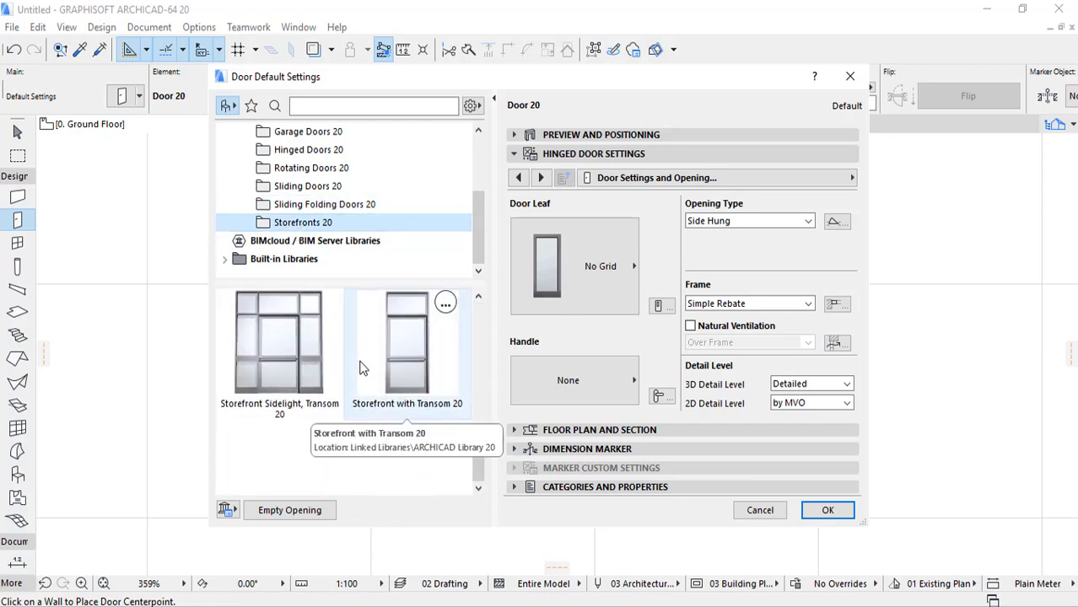
scroll(359, 368, "down", 2)
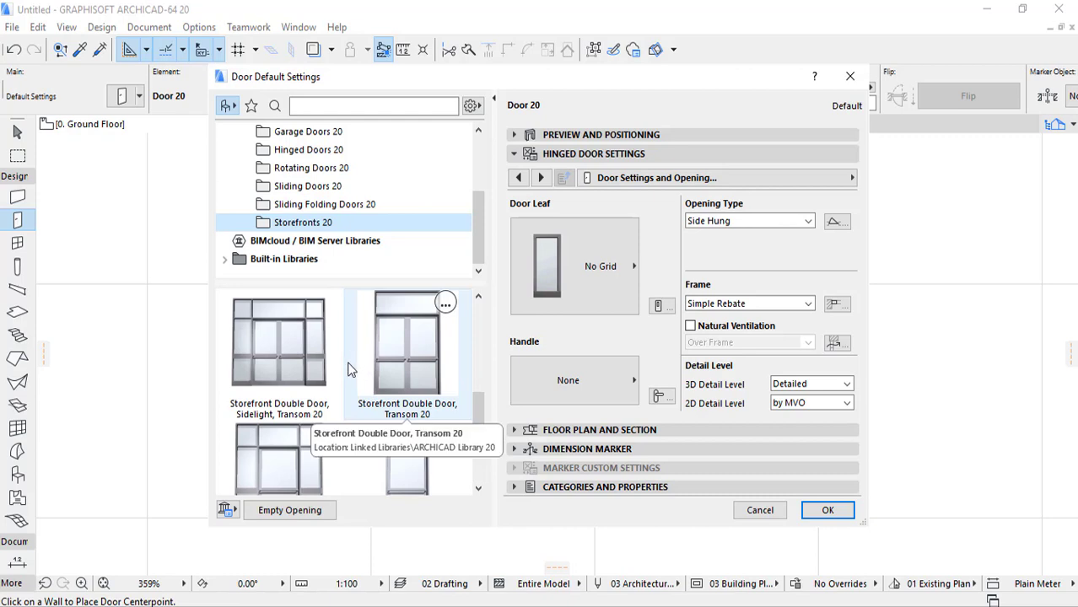
Step: Return to Hinged Doors 20 with Door 20 from ARCHICAD Library 20 selected
left_click(320, 186)
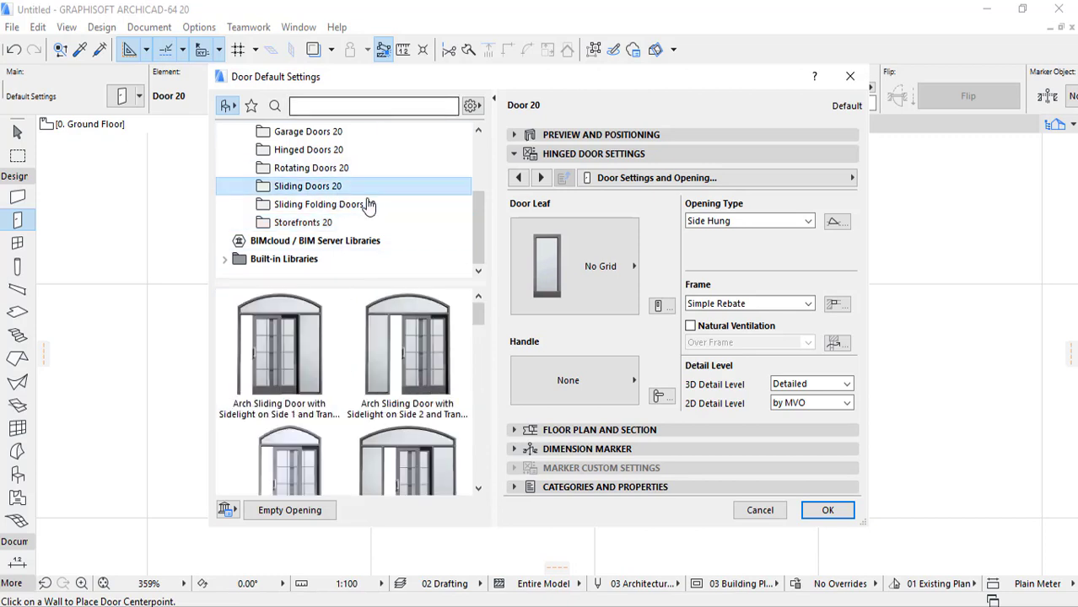
scroll(287, 181, "up", 3)
left_click(305, 205)
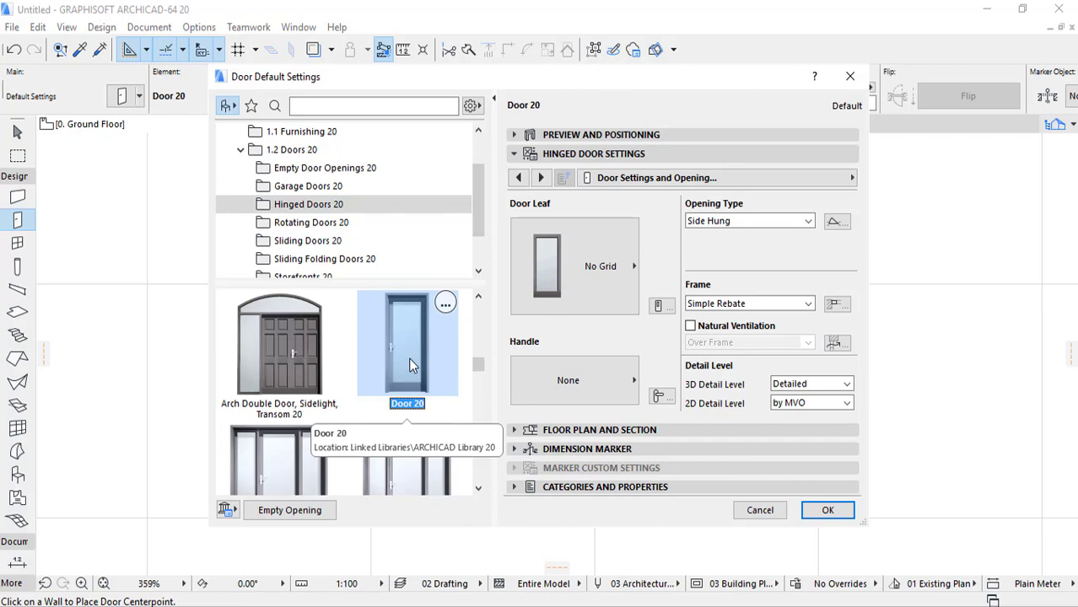
Step: Expand Preview and Positioning showing Door 20 at 900 × 2100, and select the 900 width
left_click(531, 138)
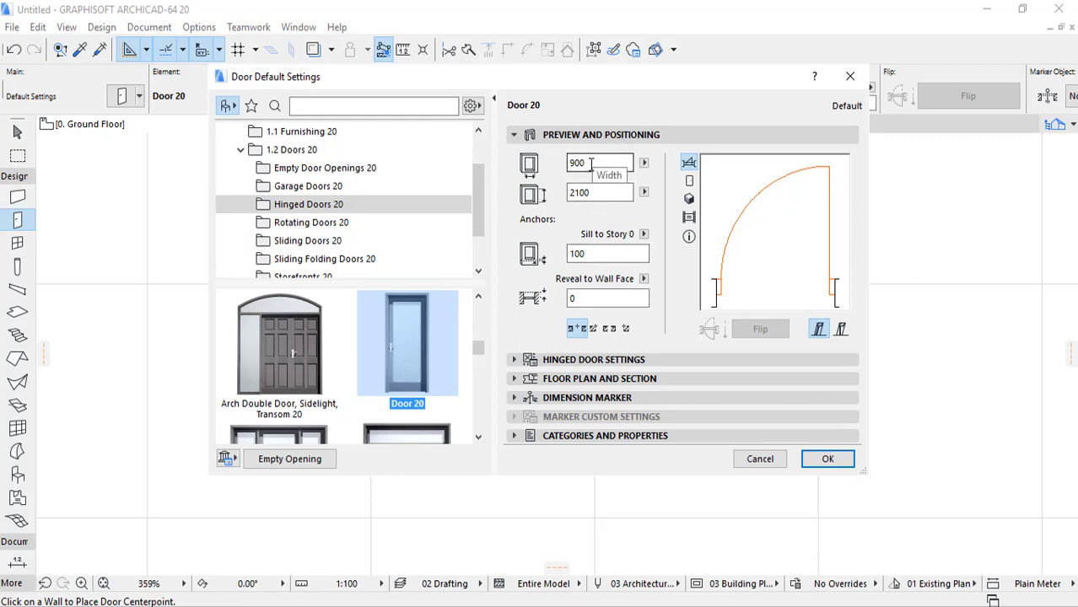
double_click(594, 163)
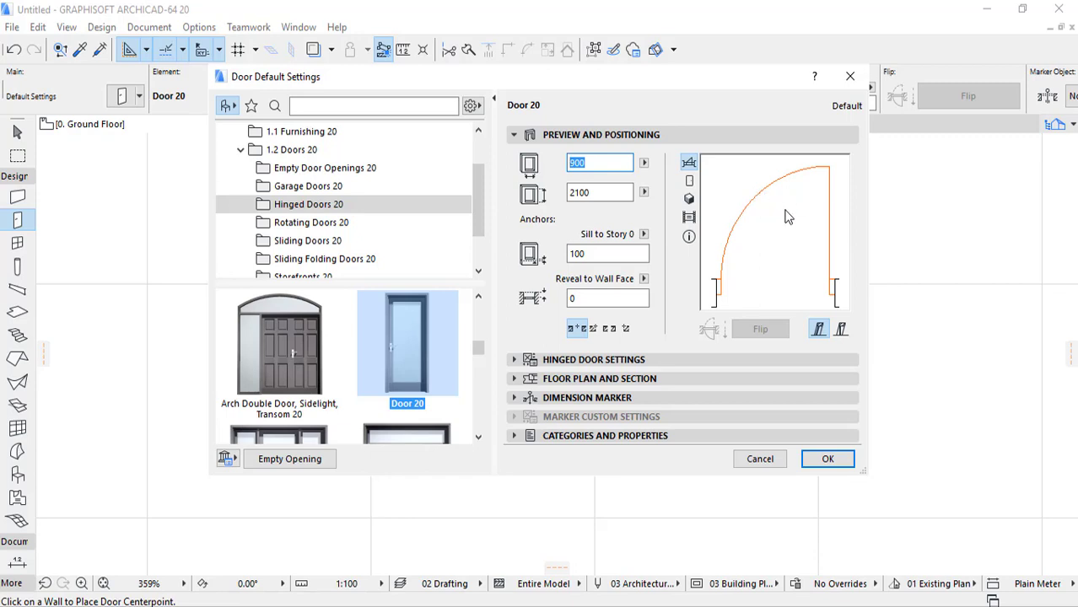
Step: Switch the door preview through plan and front elevation to a 3D view
left_click(688, 163)
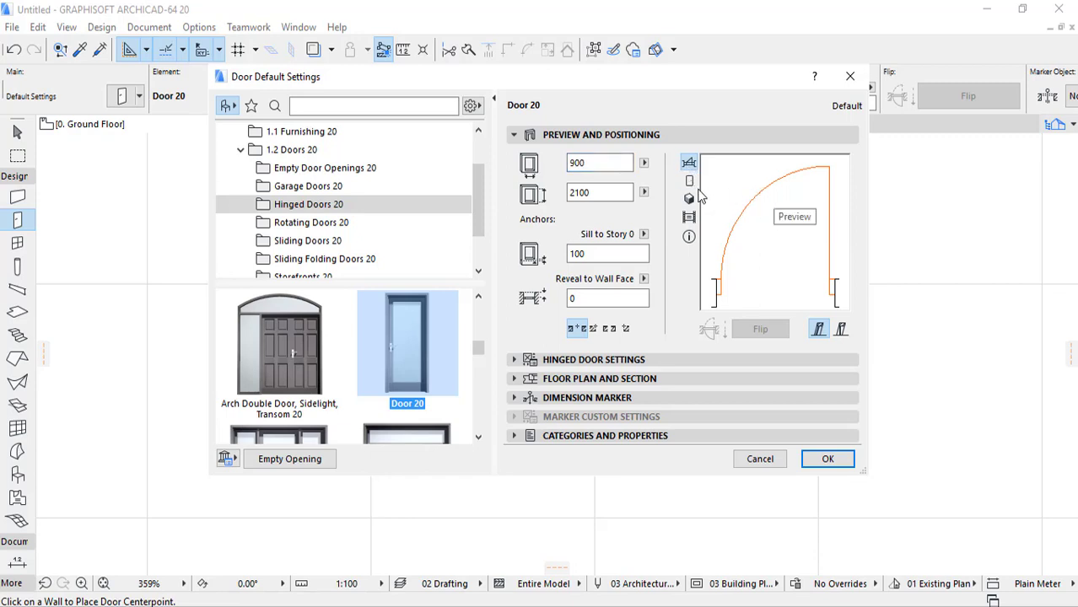
left_click(689, 181)
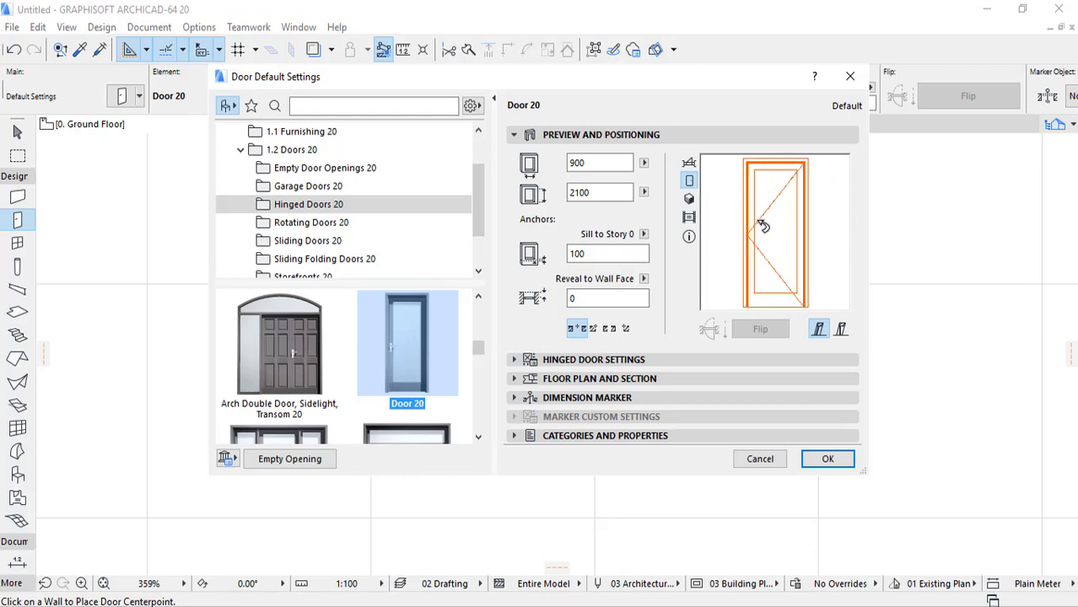
left_click(689, 199)
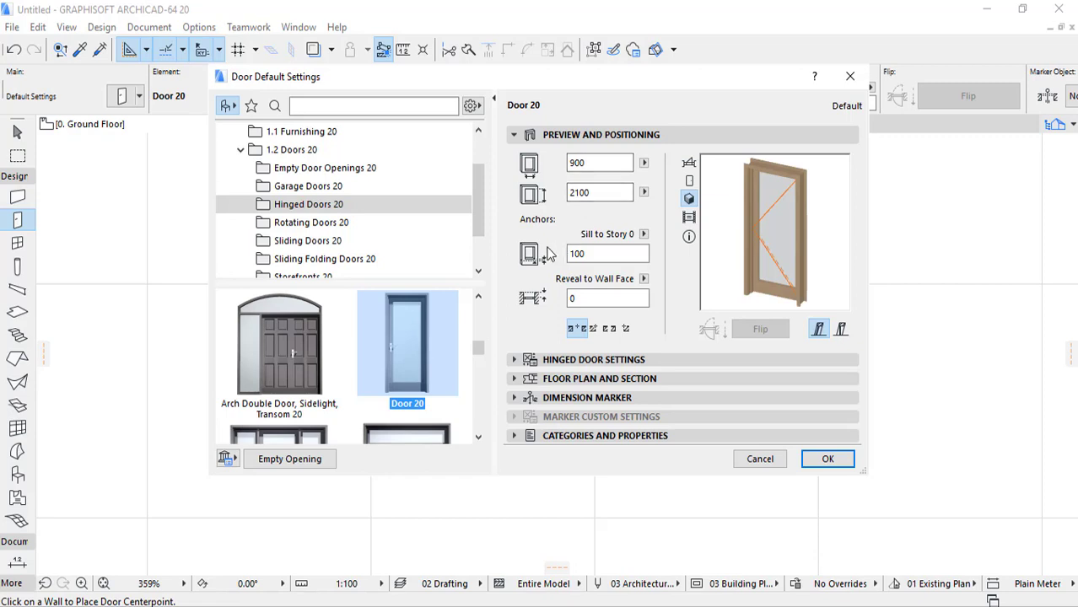
Step: Change the sill to story height from 100 to 0, keeping the reveal measured to Wall Face
left_click(643, 234)
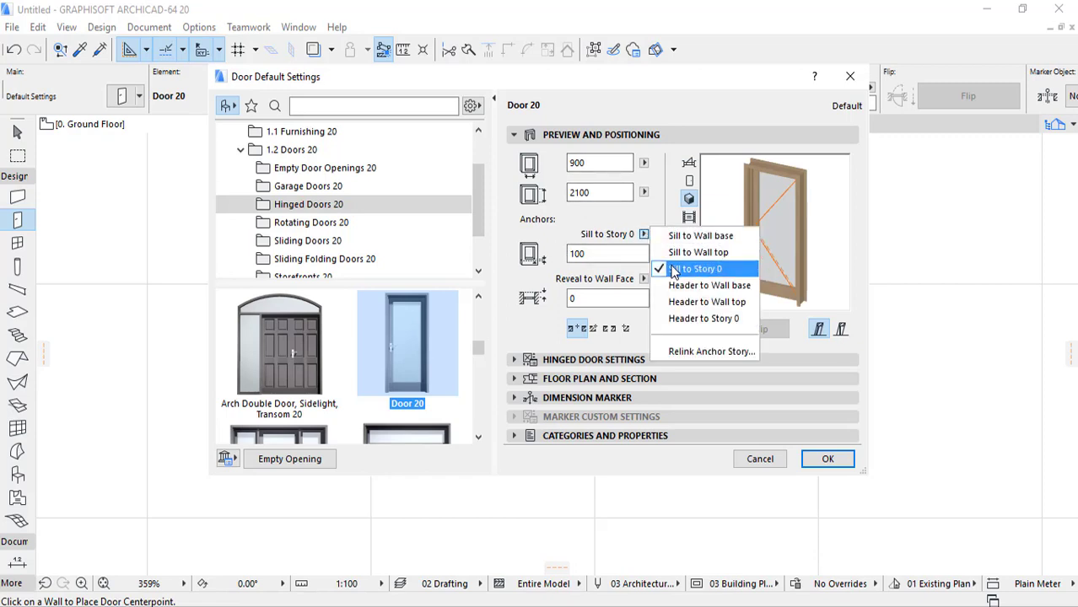
left_click(591, 257)
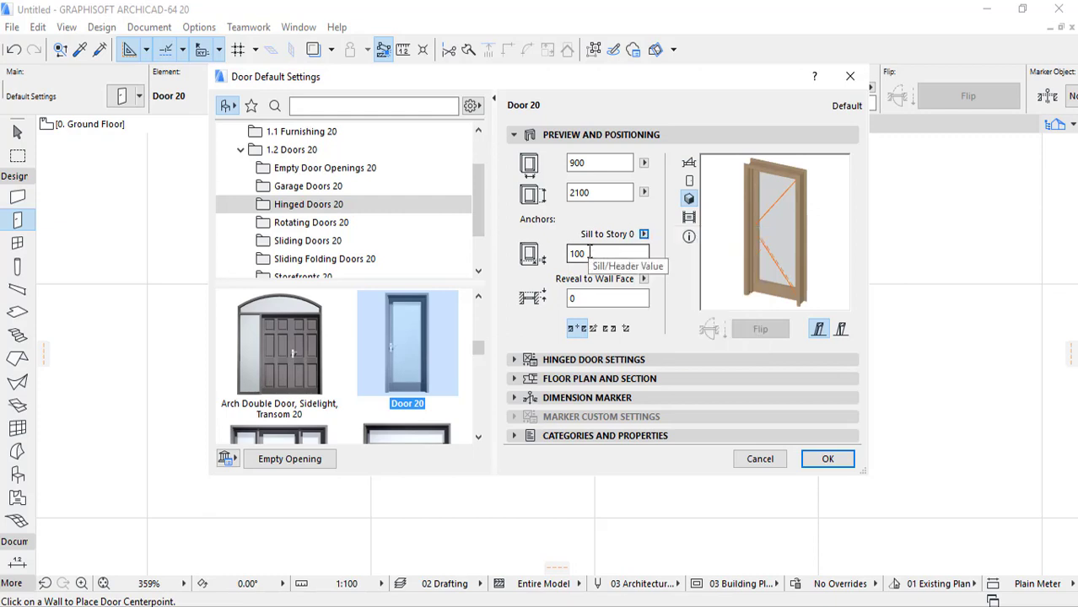
double_click(590, 253)
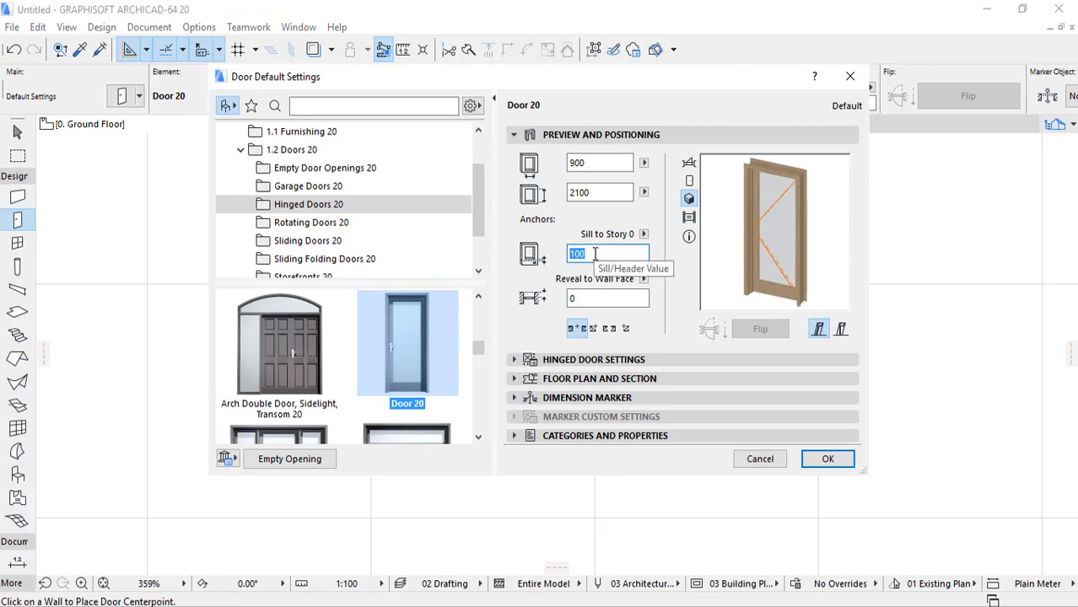
type("0")
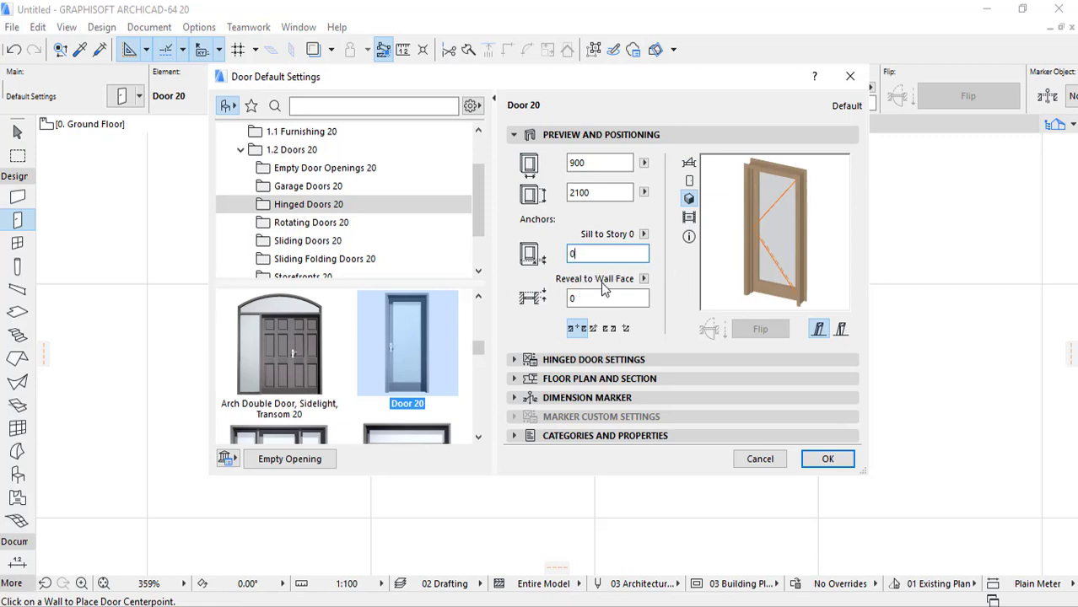
left_click(643, 278)
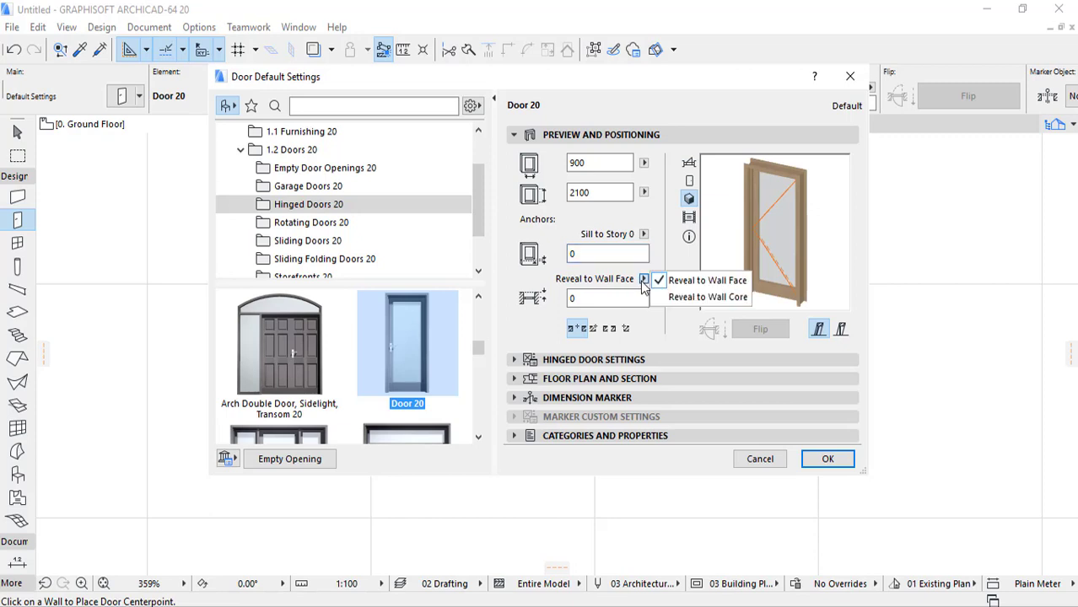
left_click(688, 285)
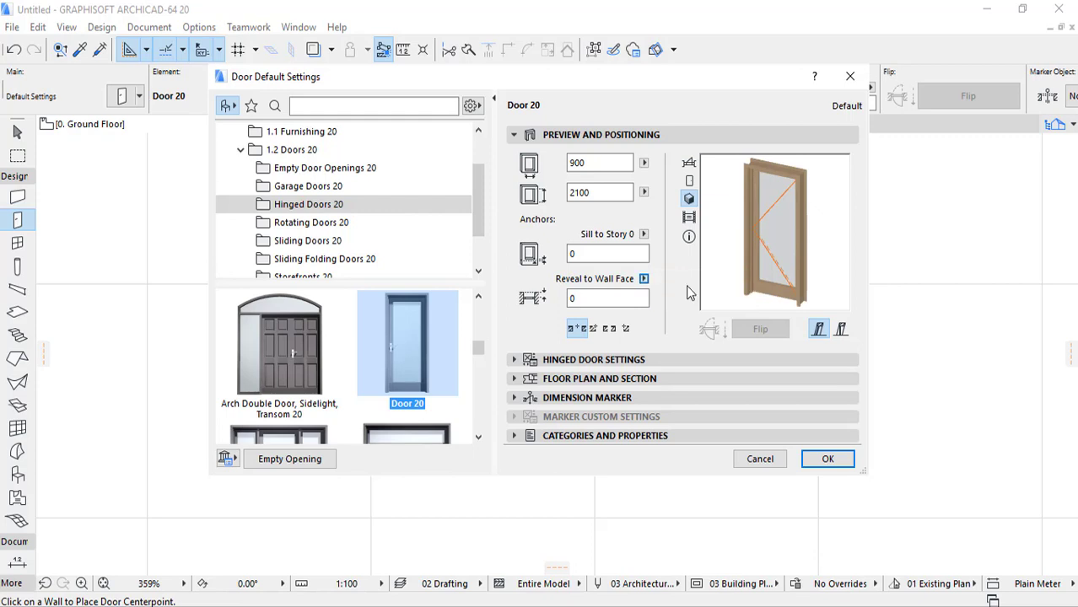
Step: Collapse Preview and Positioning, expand Hinged Door Settings, and show Nominal Sizes and Tolerance (wallhole 900 × 2100)
left_click(574, 140)
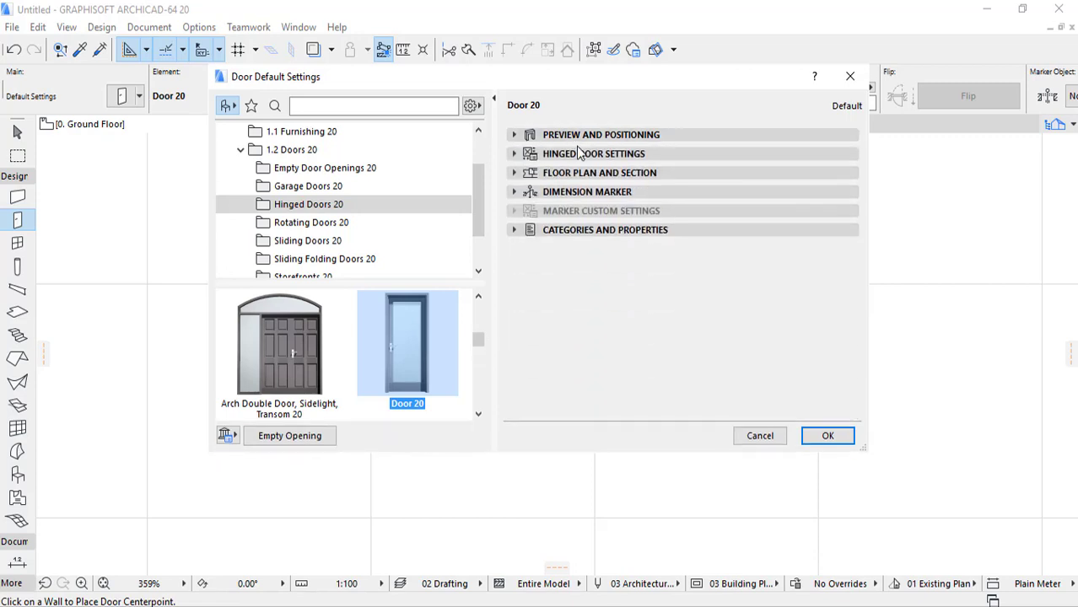
left_click(584, 156)
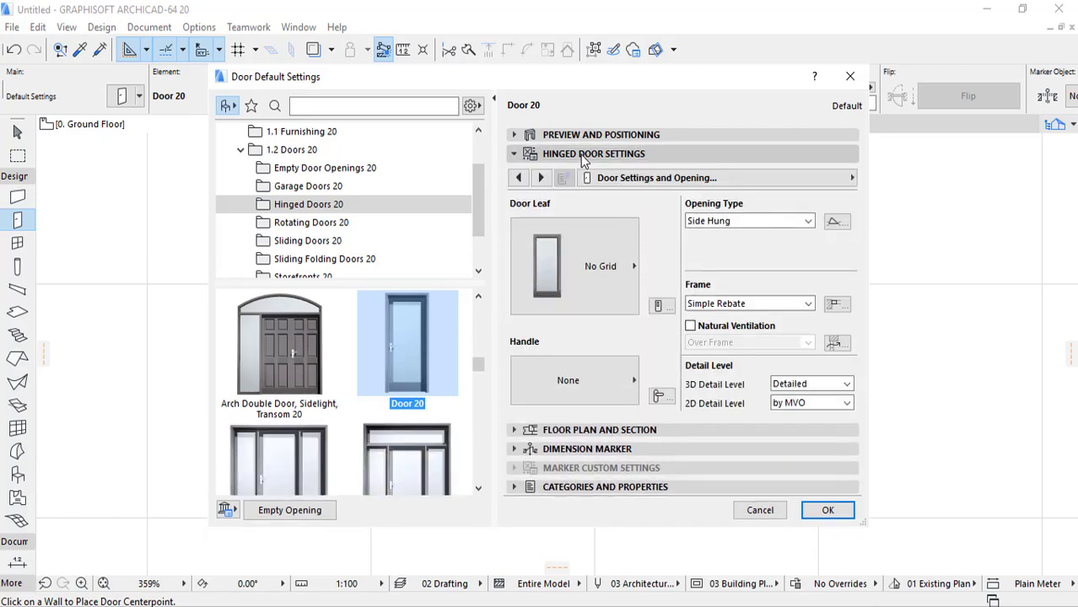
left_click(519, 179)
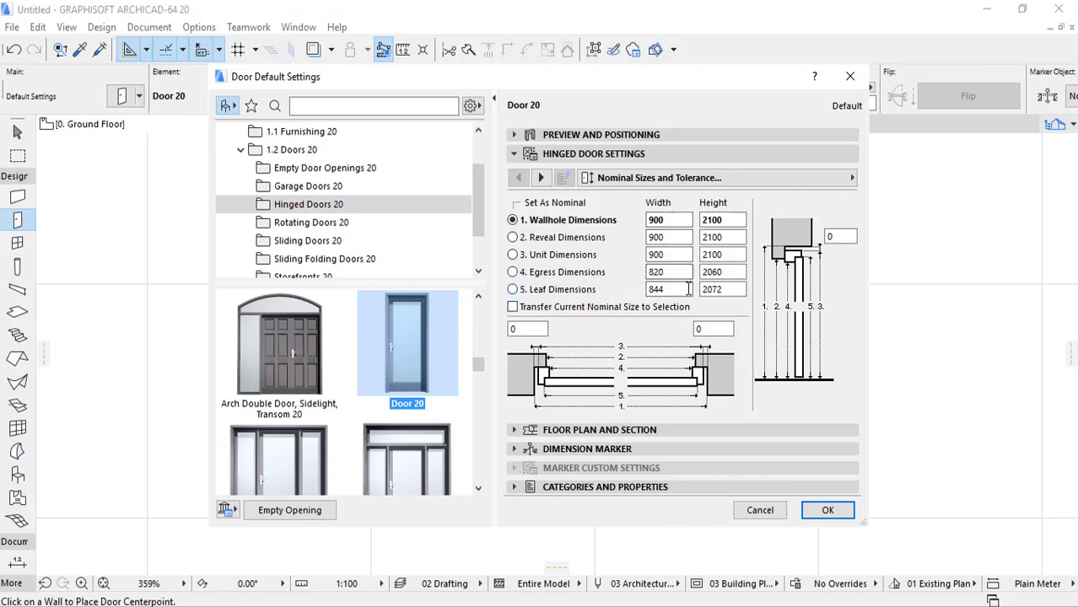
Step: Change the door leaf width to 845 so wallhole width becomes 901 and egress 821
left_click(688, 290)
type("845")
key("Return")
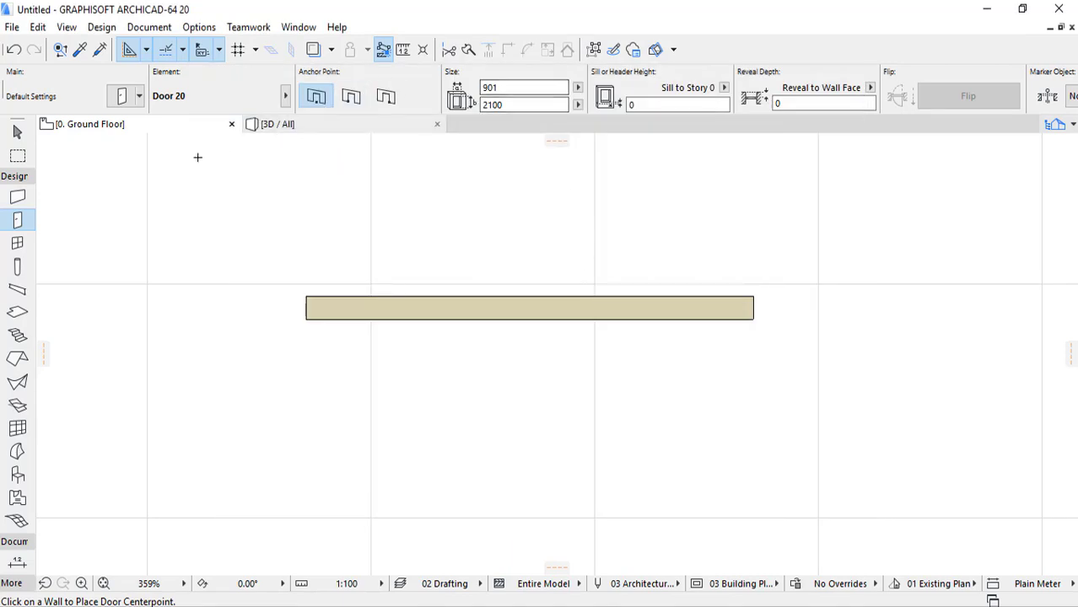
double_click(17, 221)
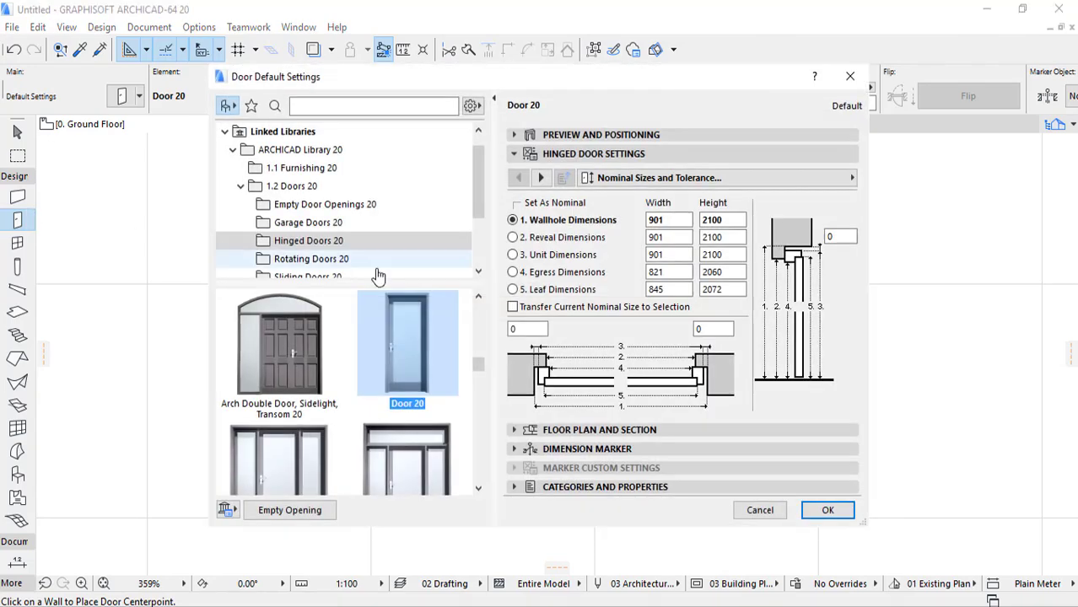
Step: On the Door Settings and Opening page, browse the door leaf styles and keep No Grid
left_click(541, 178)
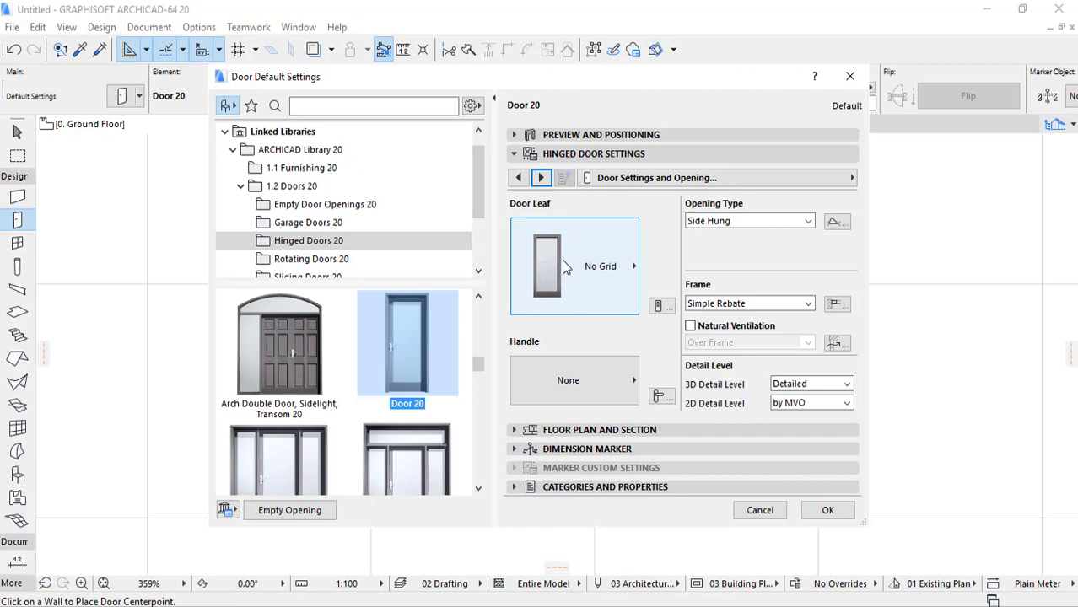
left_click(562, 259)
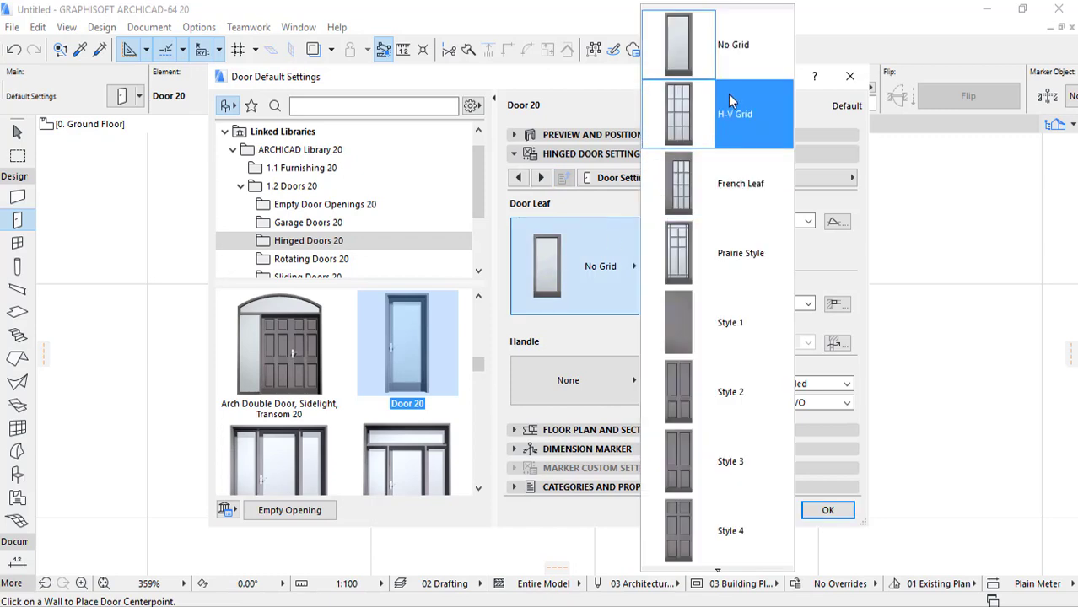
scroll(724, 114, "down", 2)
scroll(716, 253, "down", 2)
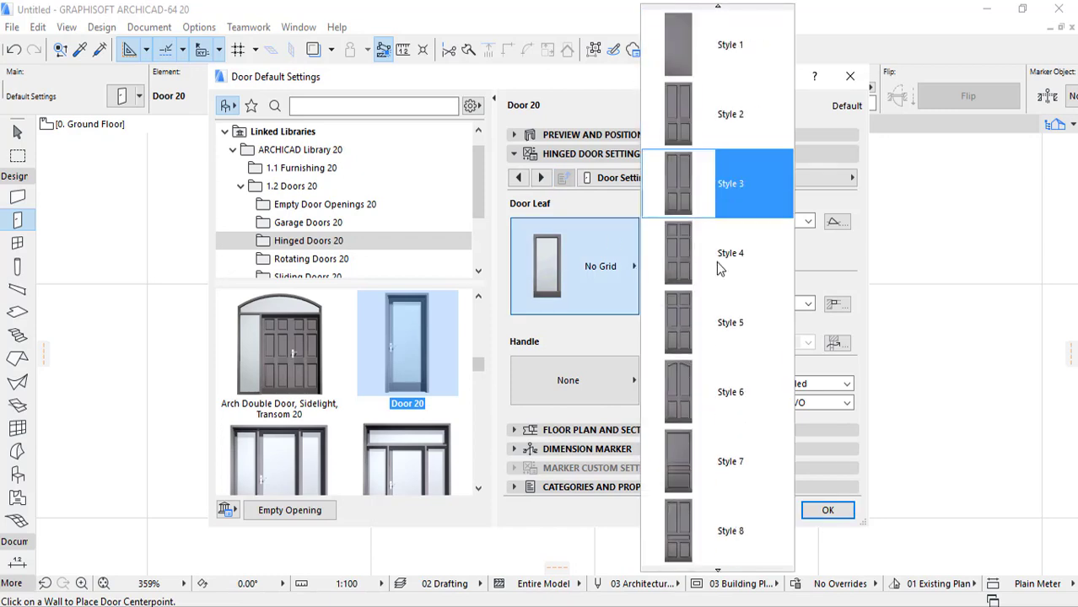
scroll(715, 262, "down", 5)
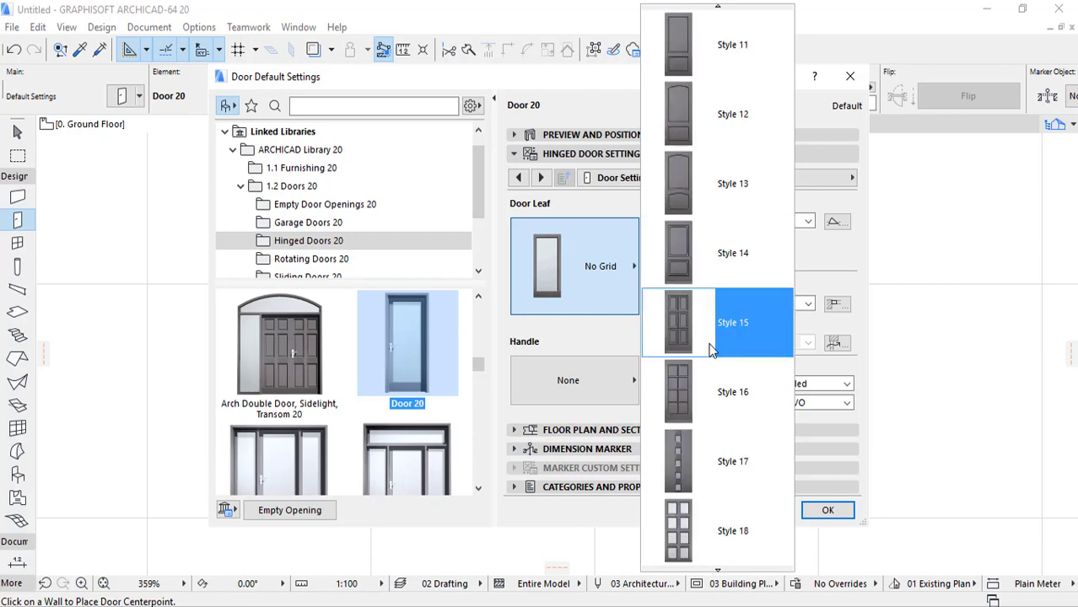
scroll(709, 359, "down", 7)
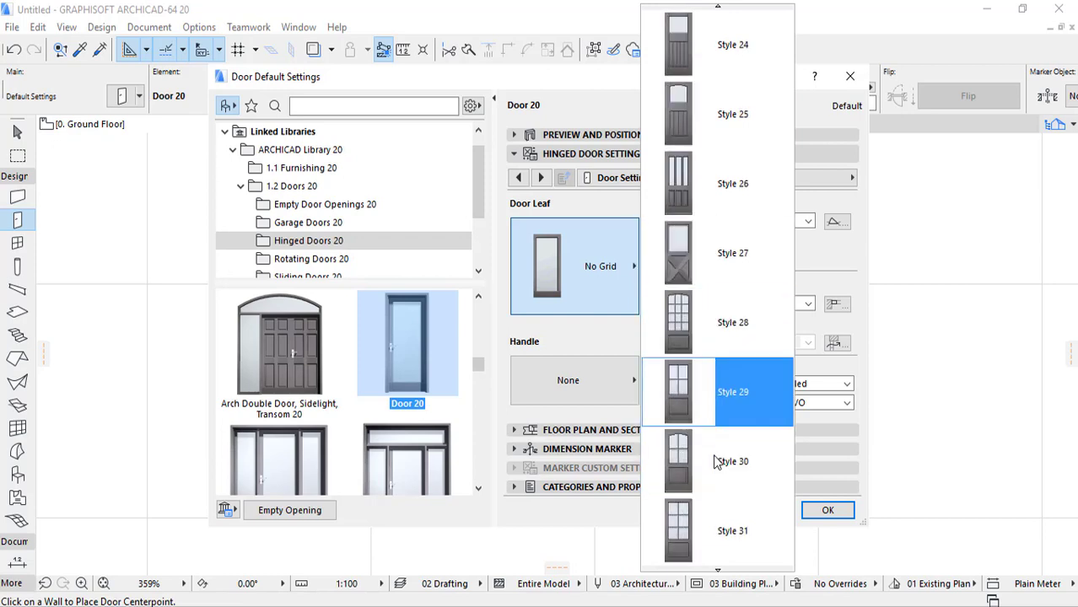
scroll(714, 456, "down", 6)
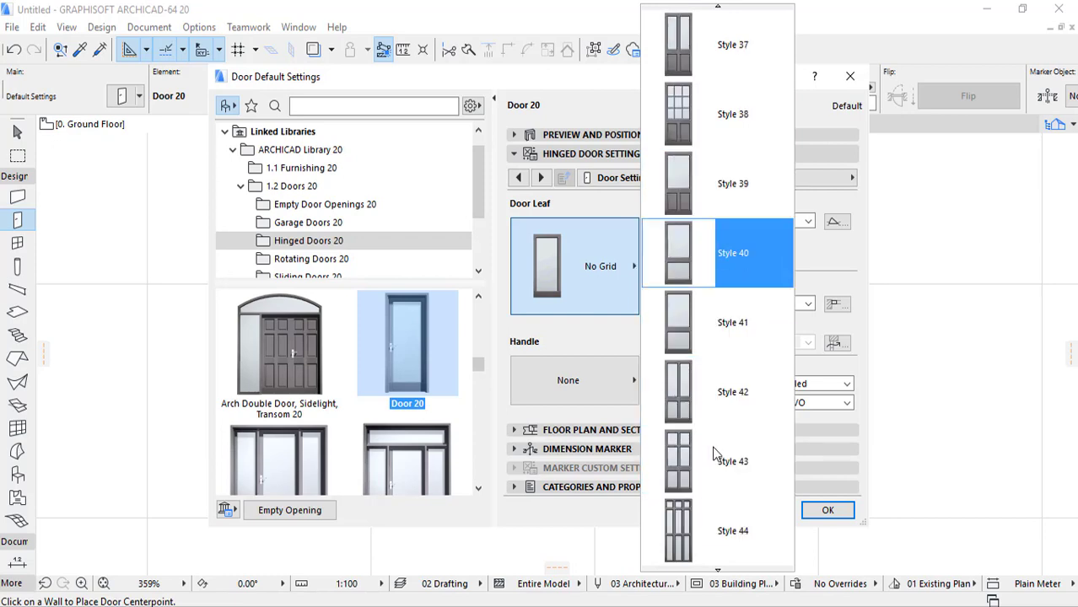
scroll(734, 312, "up", 2)
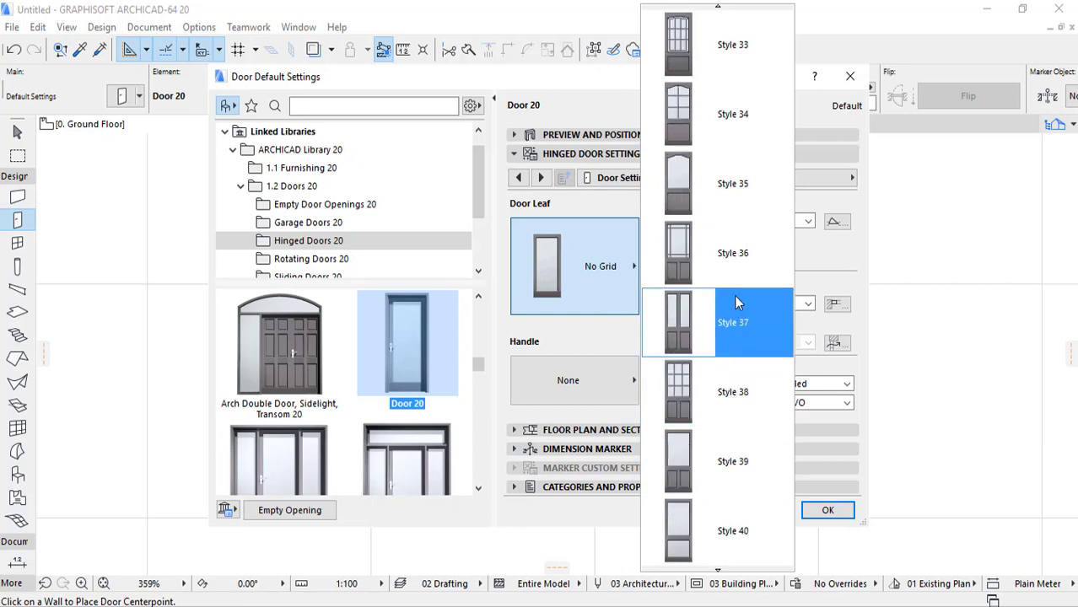
scroll(701, 173, "up", 6)
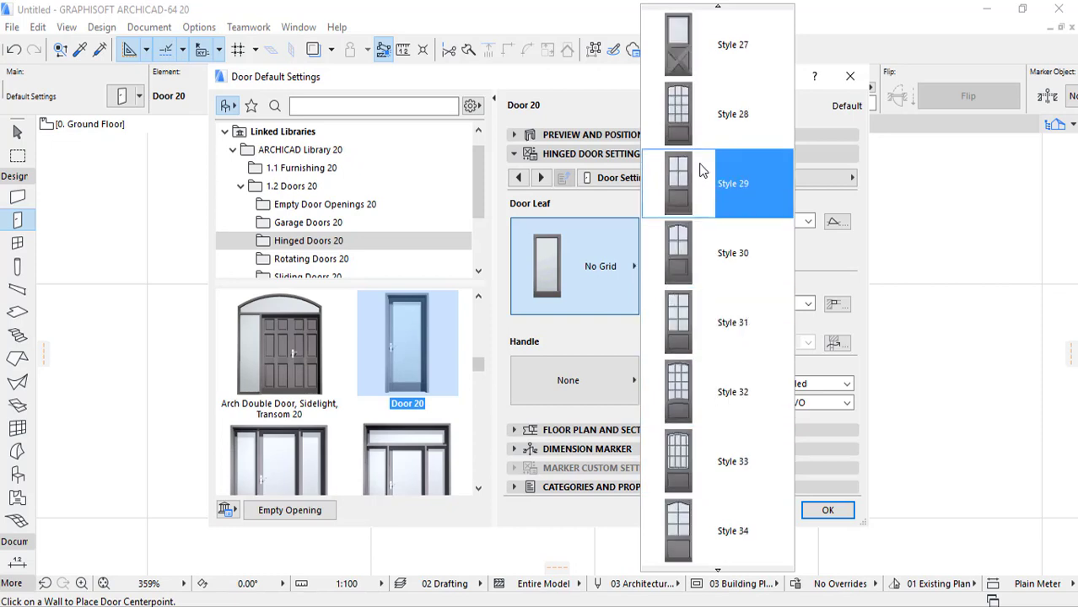
scroll(700, 171, "down", 6)
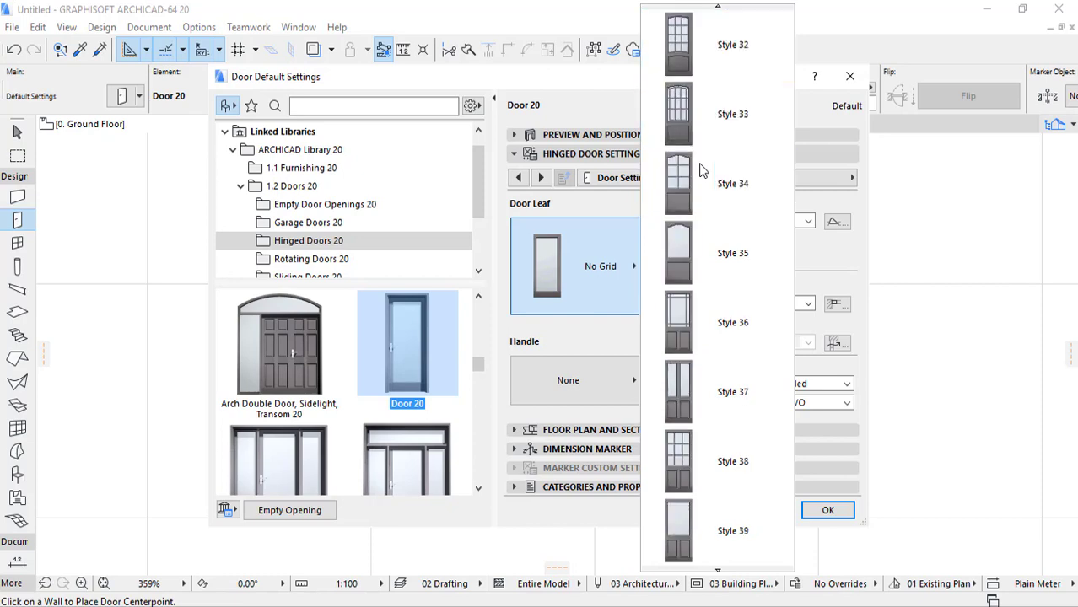
scroll(700, 171, "down", 2)
scroll(700, 171, "down", 2)
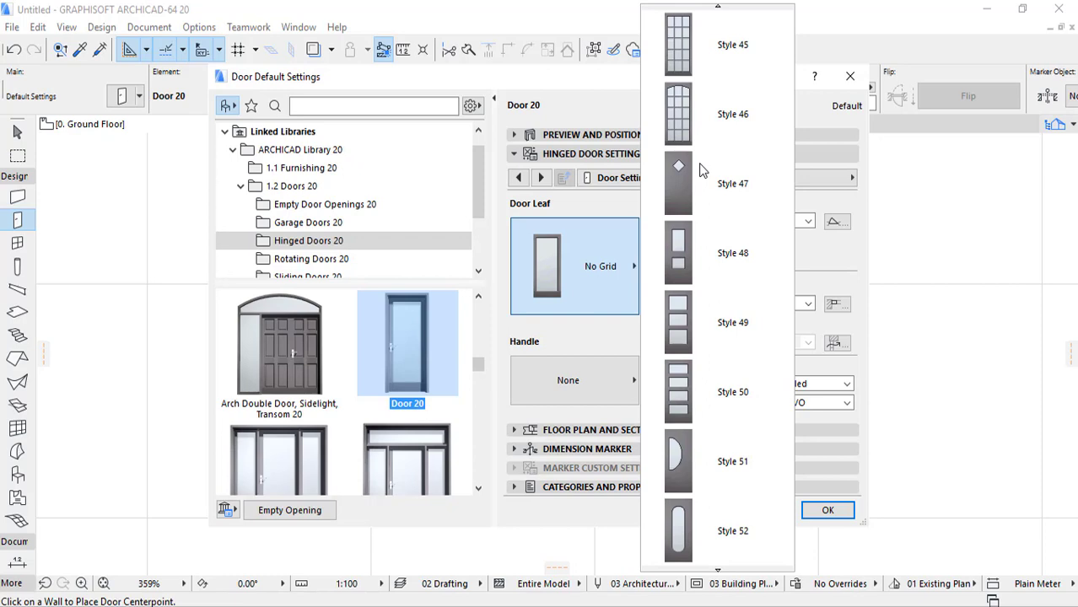
left_click(614, 243)
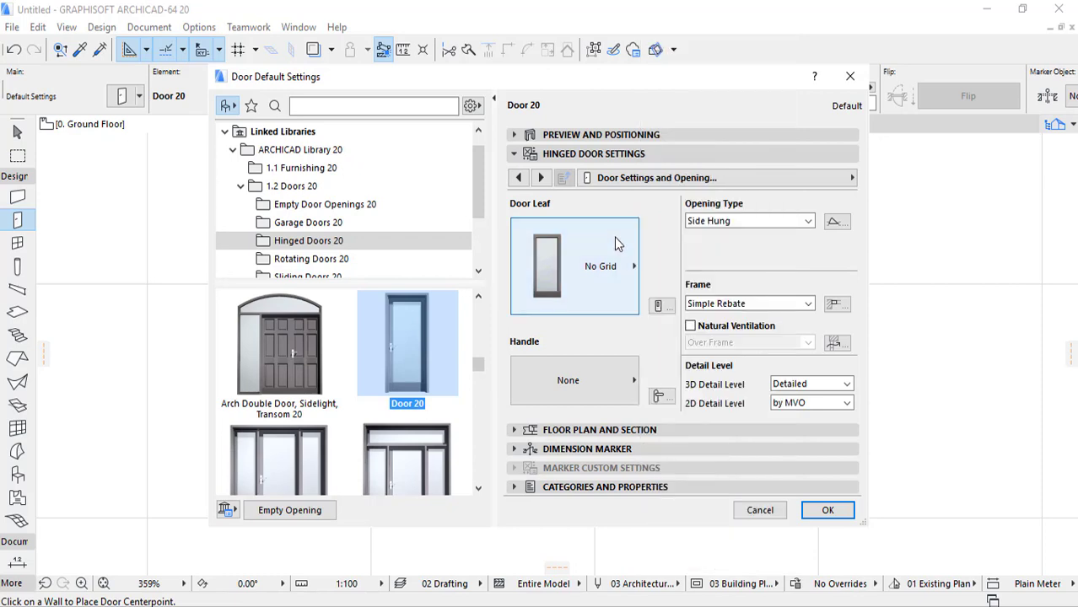
left_click(568, 382)
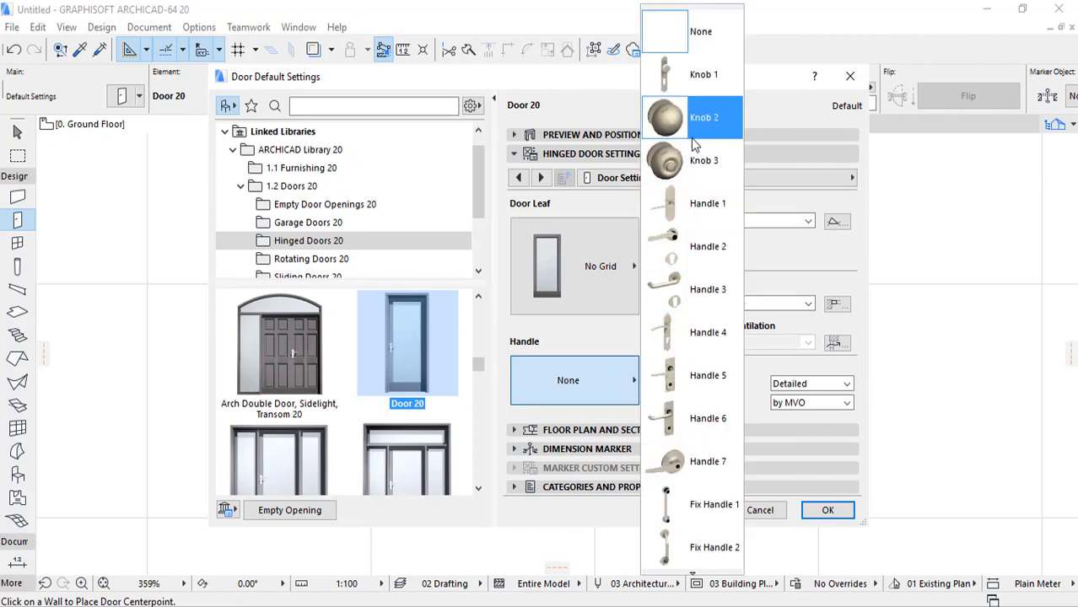
scroll(697, 334, "down", 1)
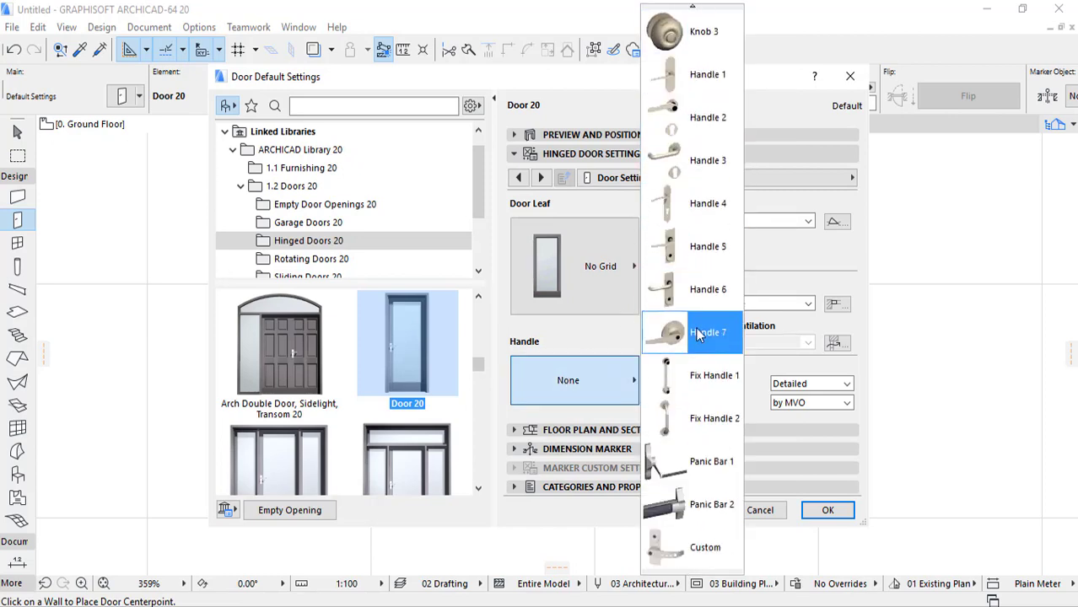
left_click(579, 344)
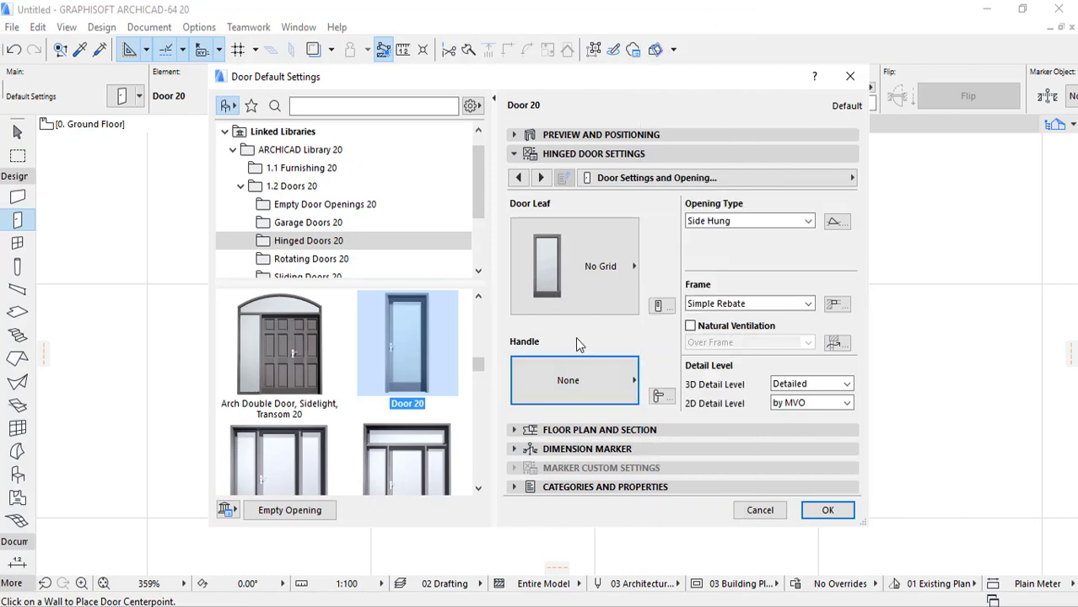
left_click(746, 222)
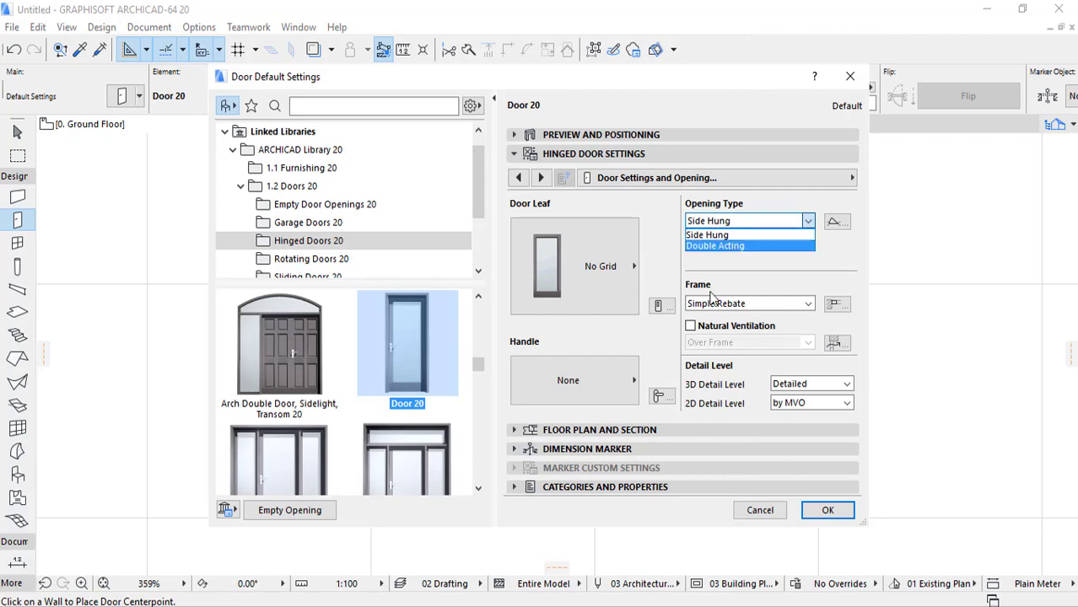
left_click(707, 311)
left_click(708, 311)
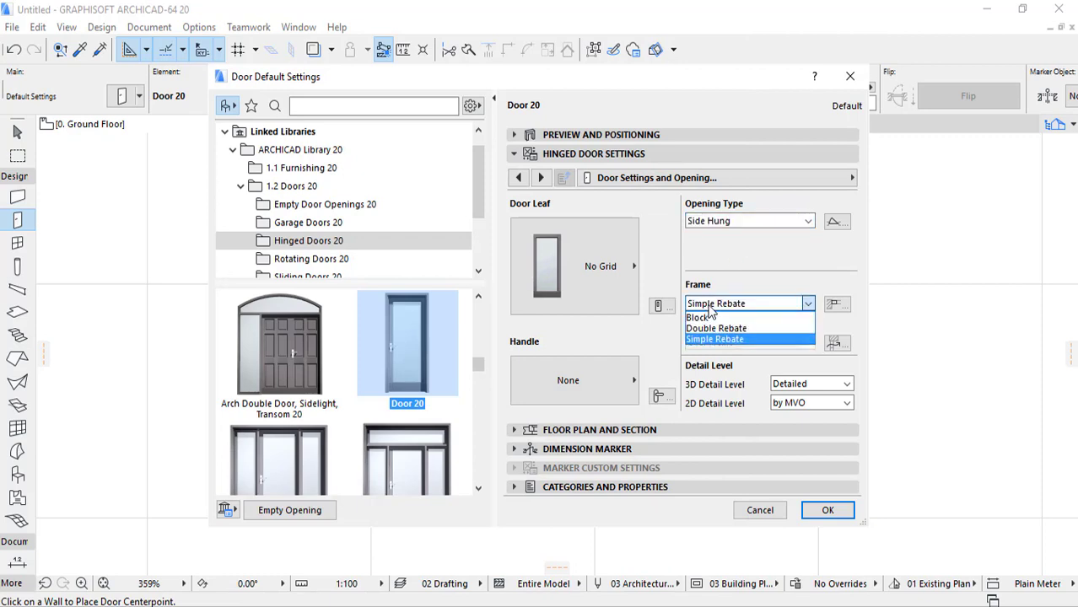
left_click(653, 283)
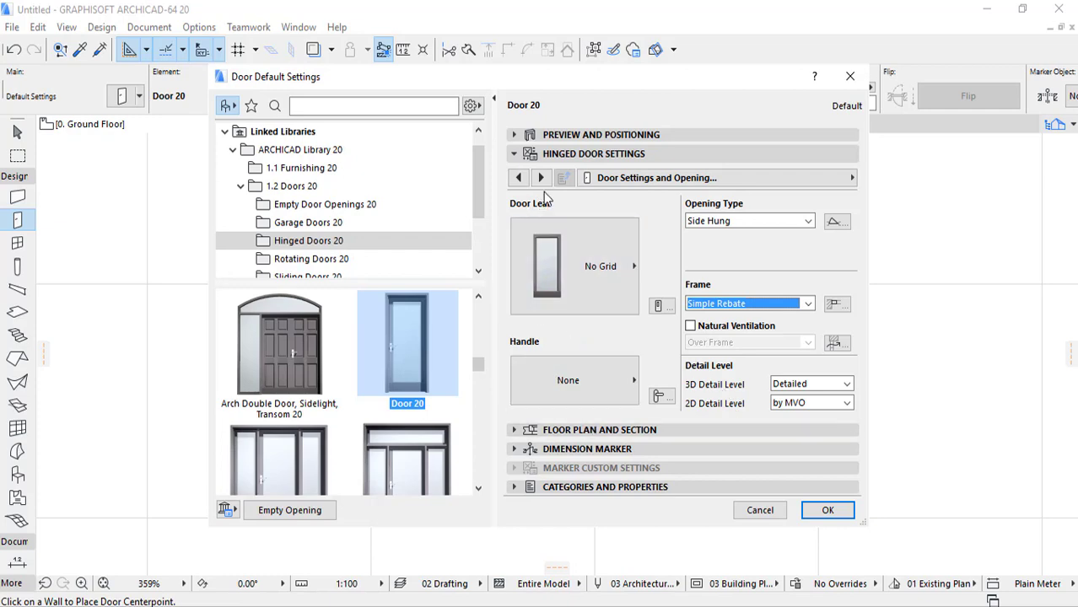
Step: Review the Frame and Leaf page, toggling Uniform Frame Width off and back on at 40
left_click(607, 180)
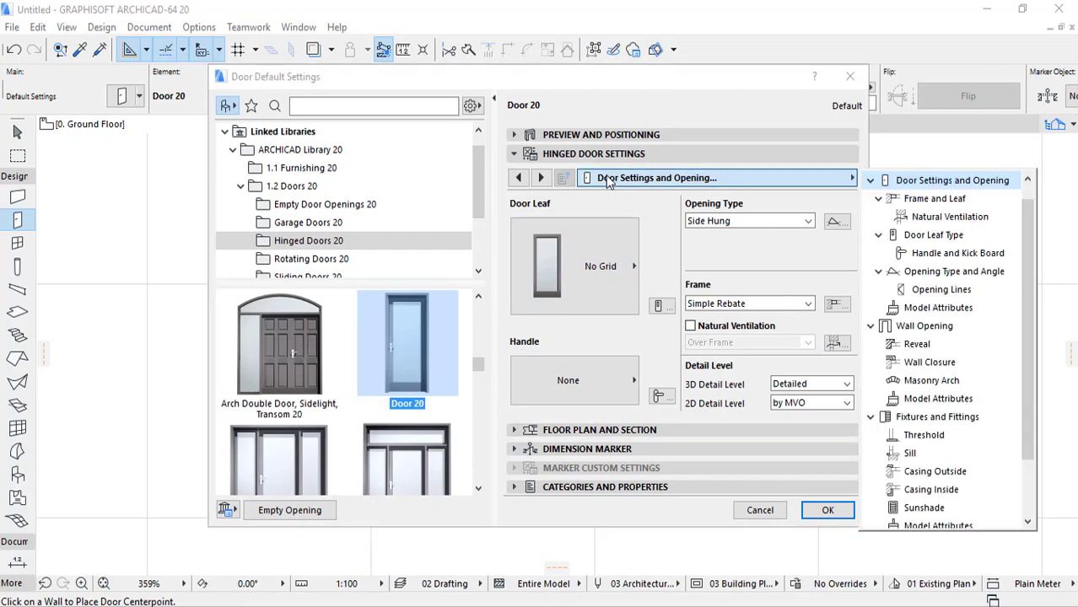
left_click(607, 180)
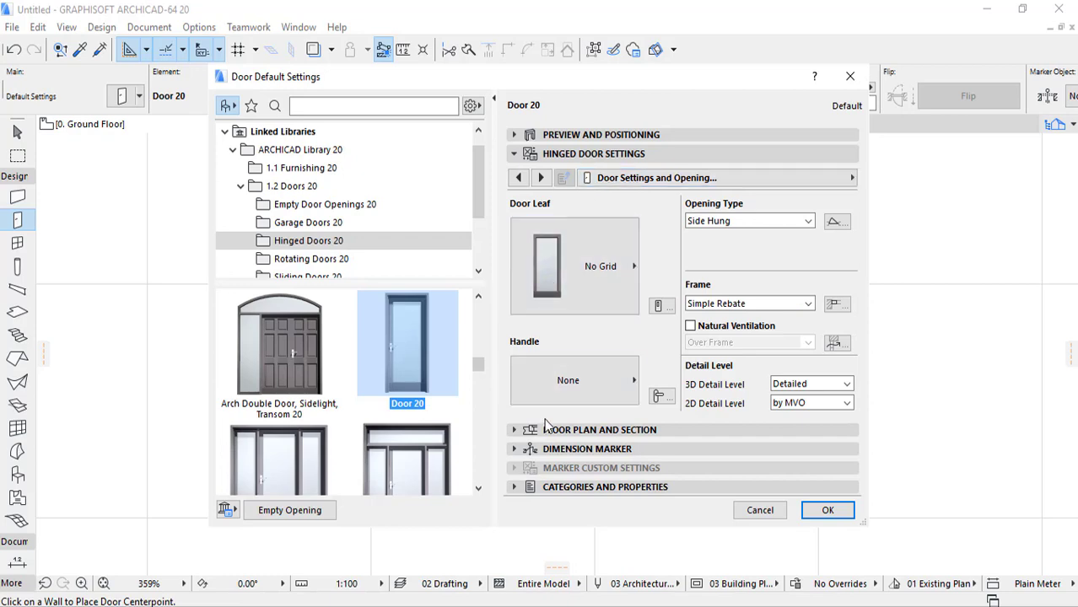
left_click(541, 178)
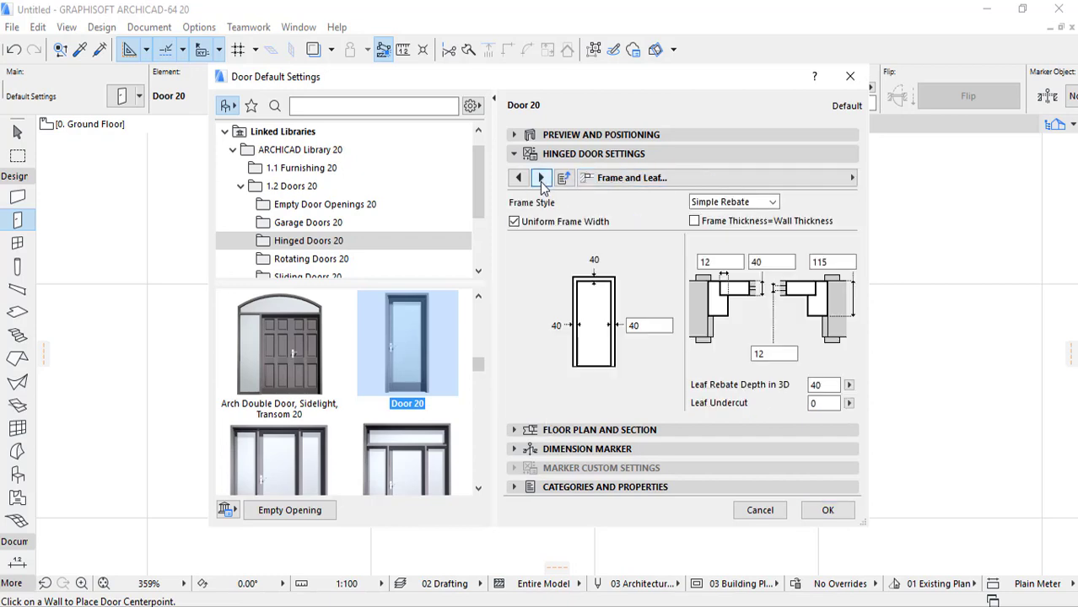
left_click(626, 180)
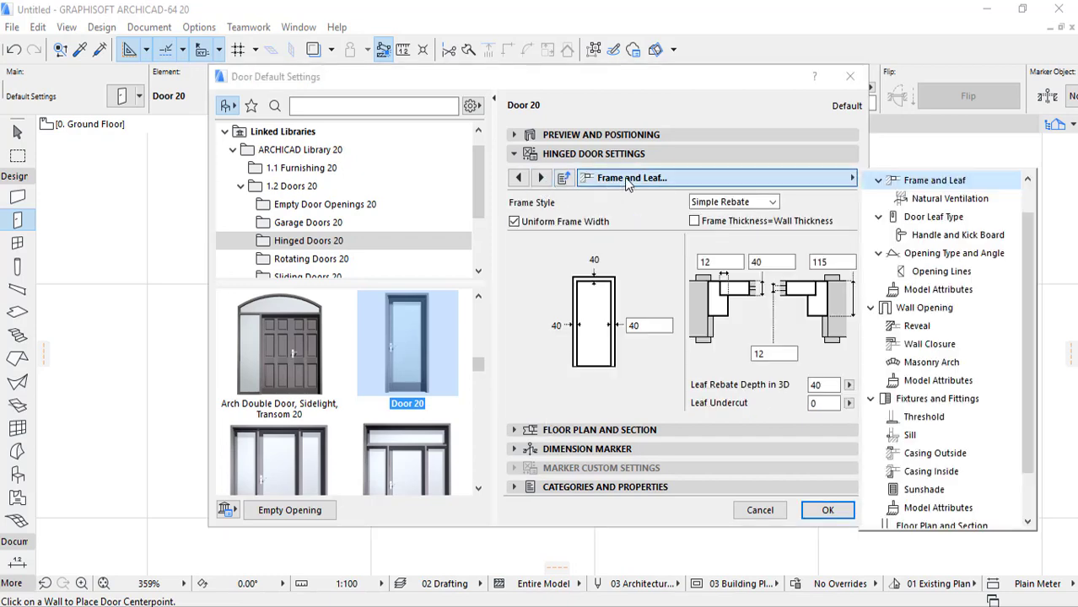
scroll(925, 202, "up", 1)
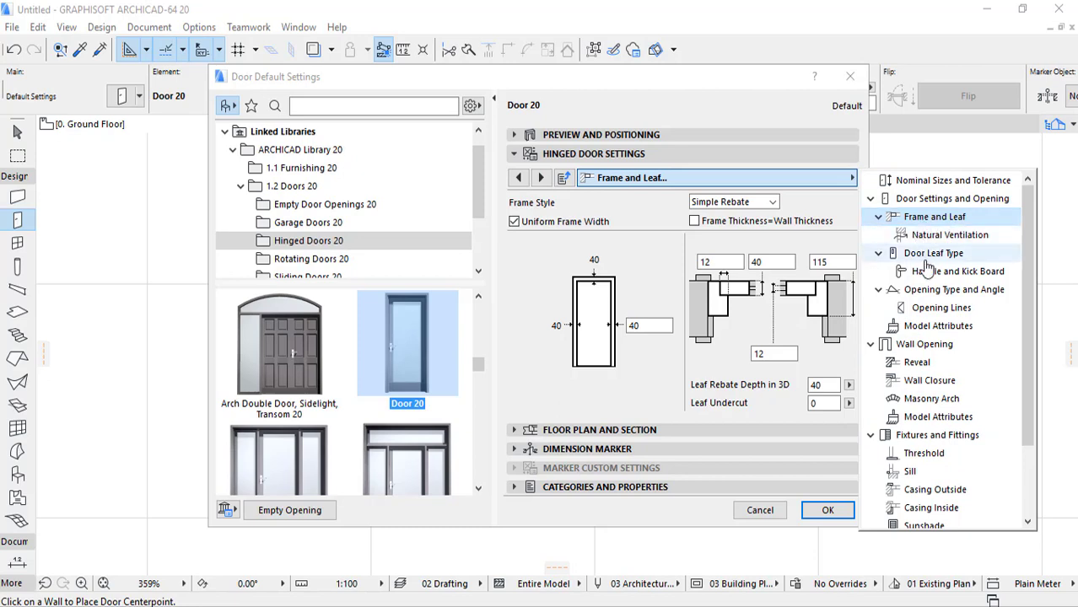
scroll(925, 393, "down", 3)
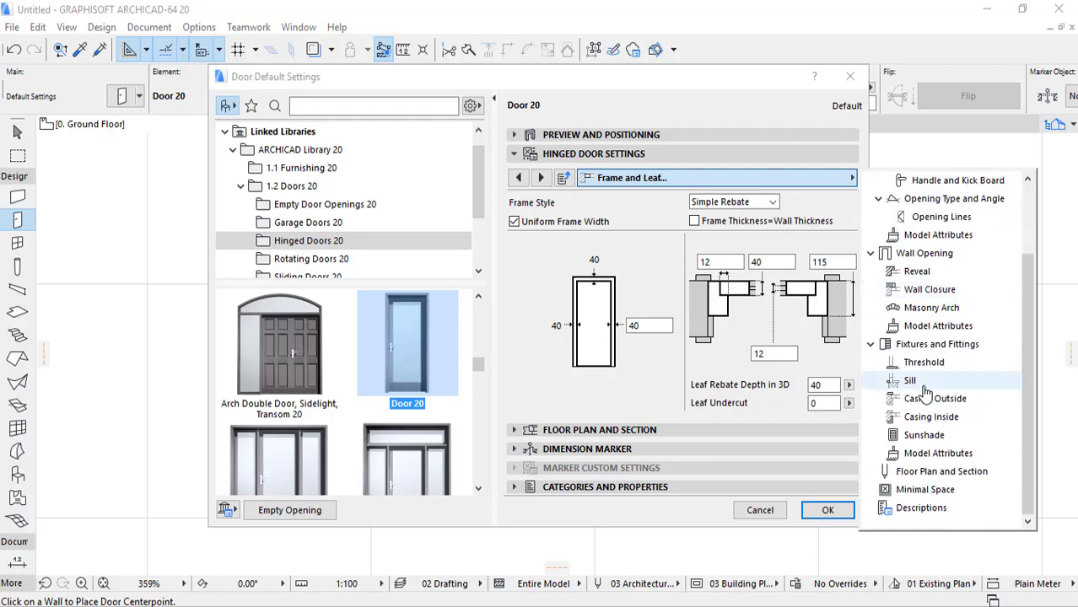
scroll(925, 389, "up", 3)
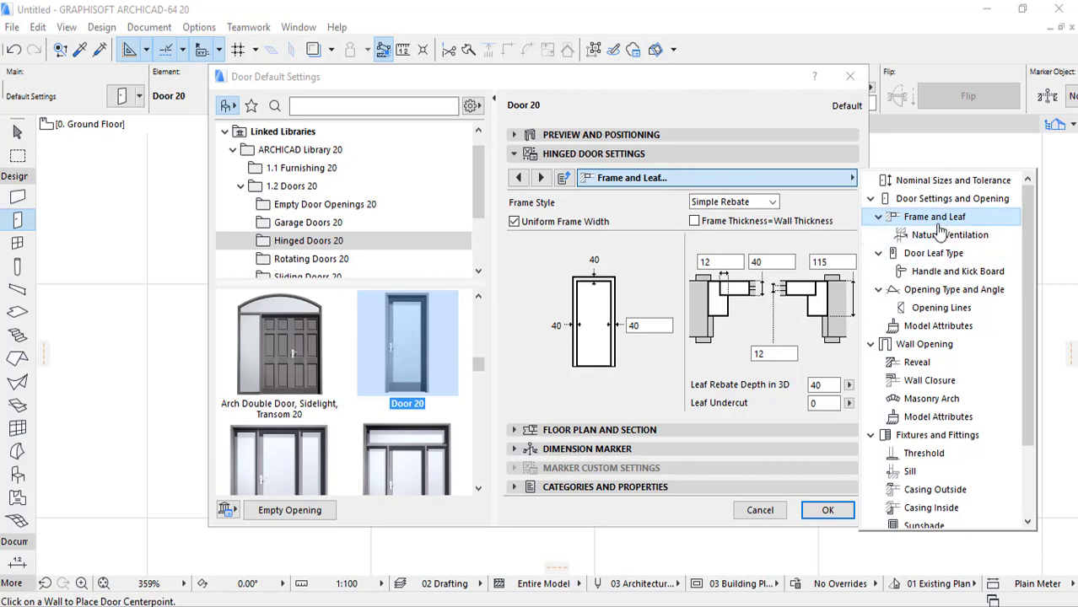
left_click(638, 247)
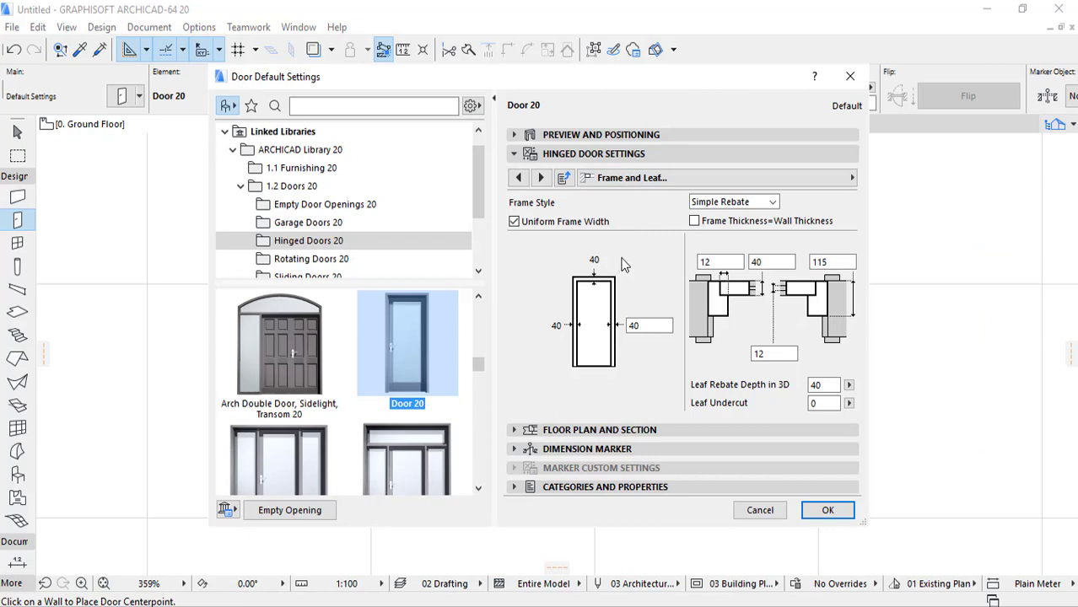
left_click(515, 222)
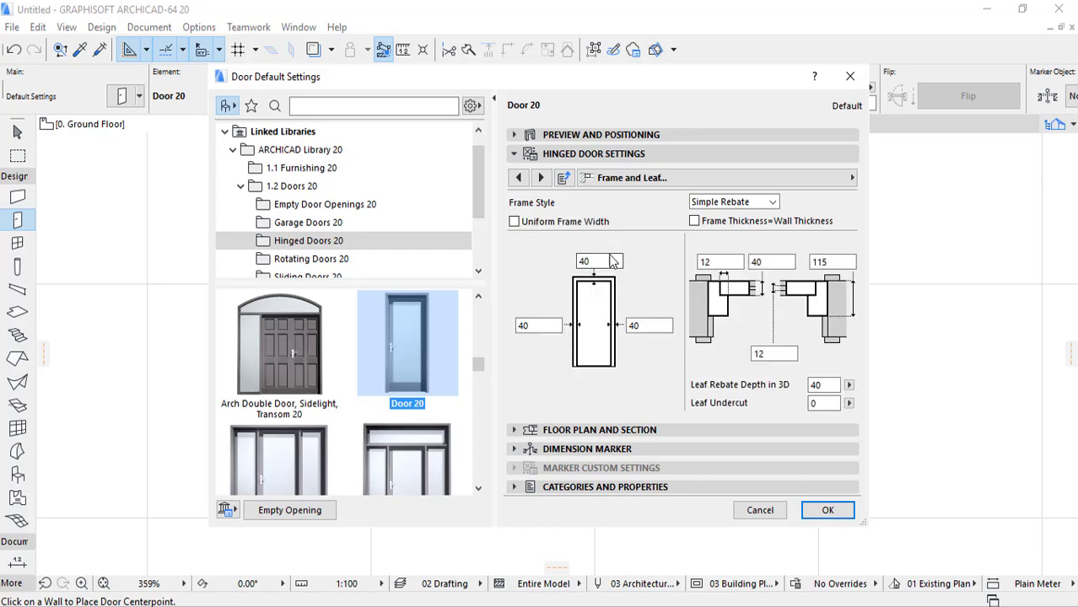
left_click(515, 222)
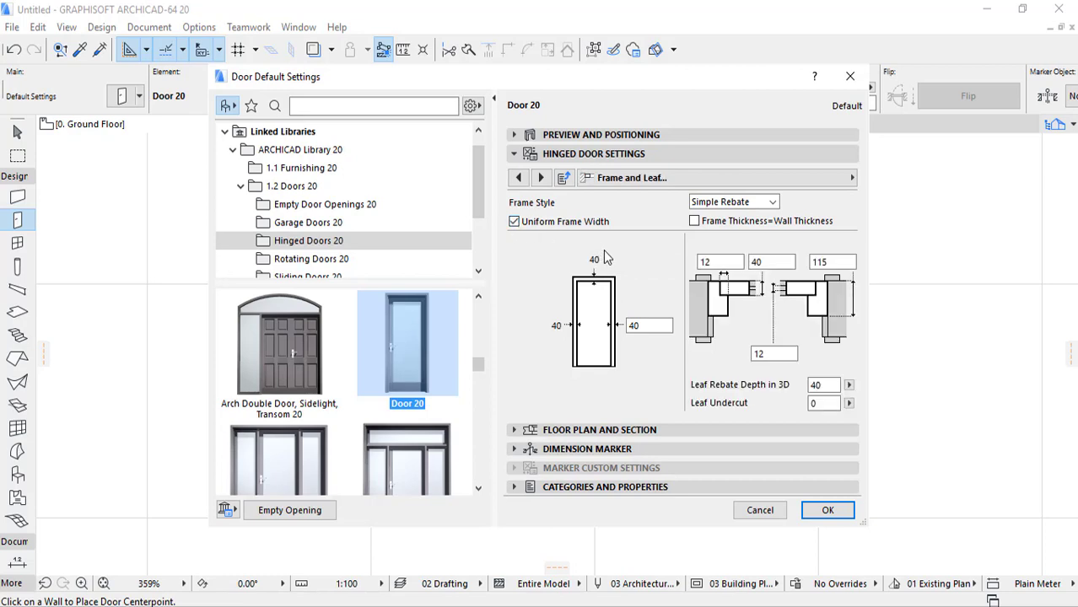
Step: On the Natural Ventilation page, turn ventilation on and then back off
left_click(540, 178)
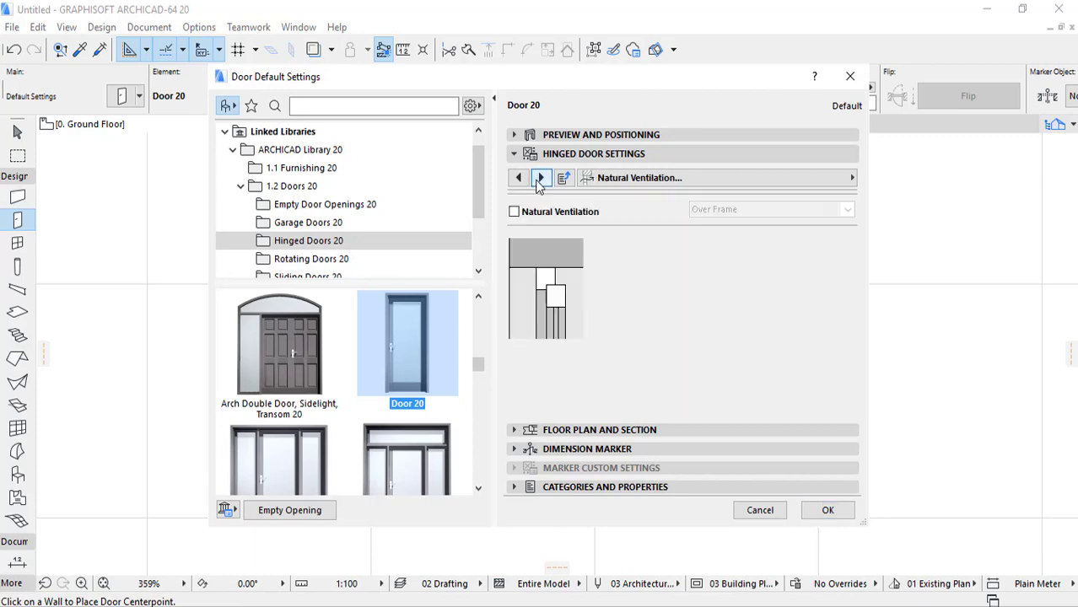
left_click(521, 221)
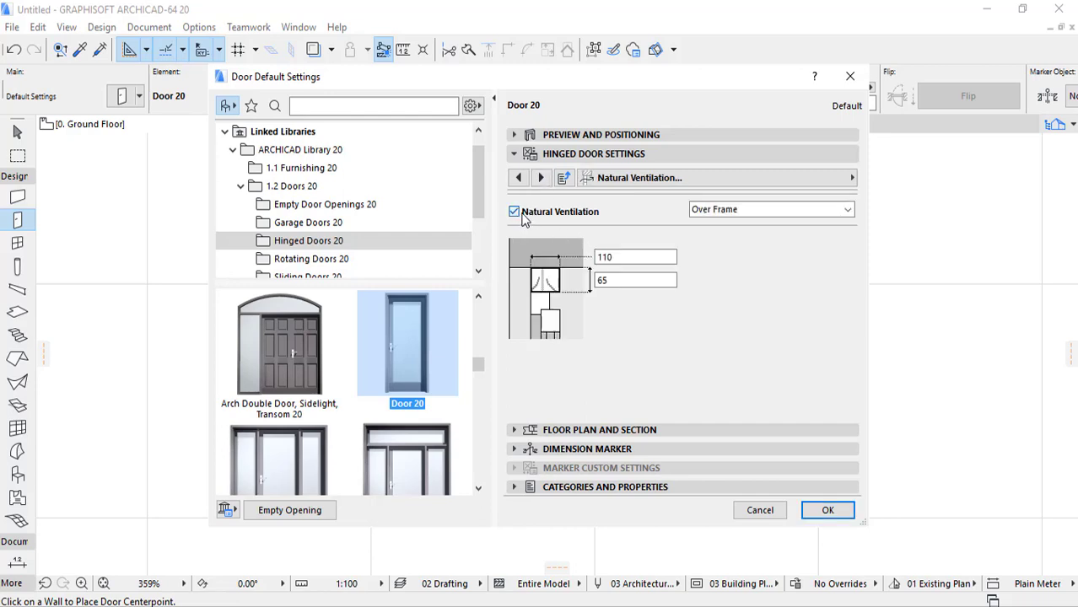
left_click(520, 212)
Step: Move to the Door Leaf Type page and scroll through its leaf style grid
left_click(543, 178)
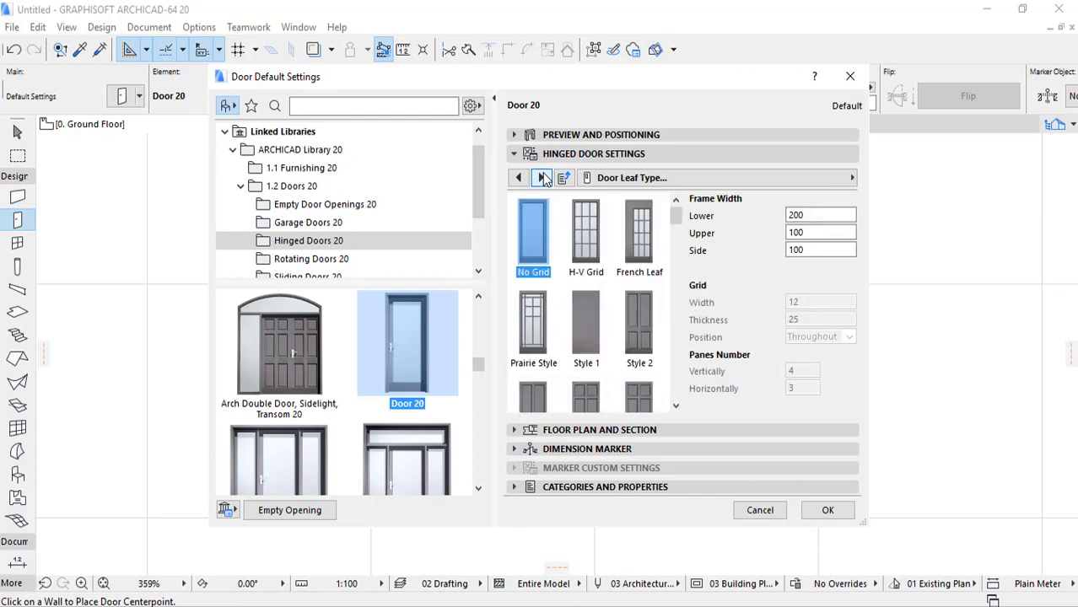
scroll(570, 280, "down", 5)
scroll(570, 287, "down", 10)
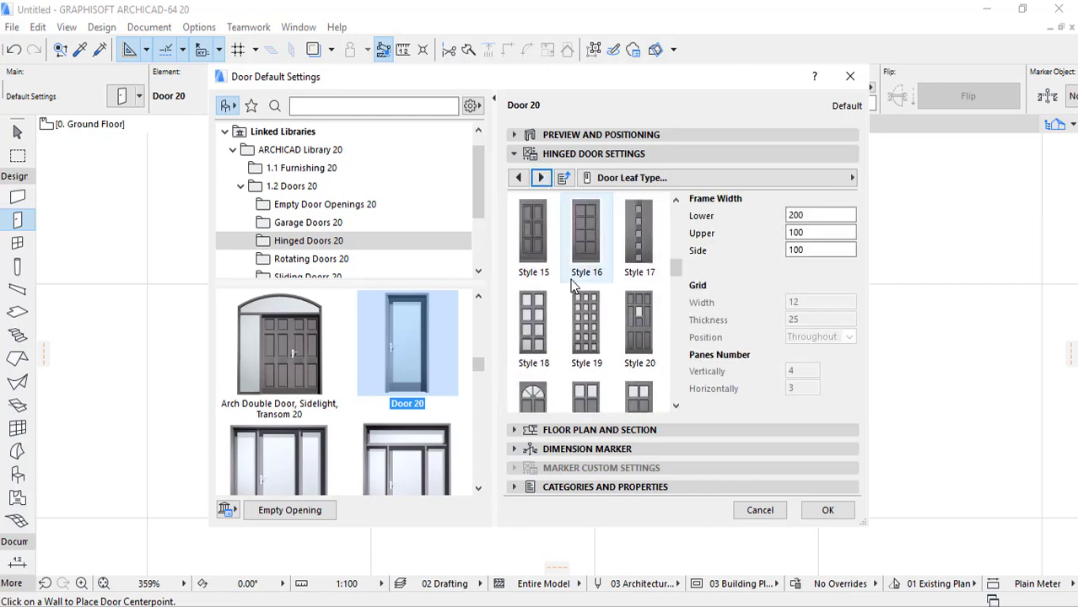
scroll(572, 284, "up", 6)
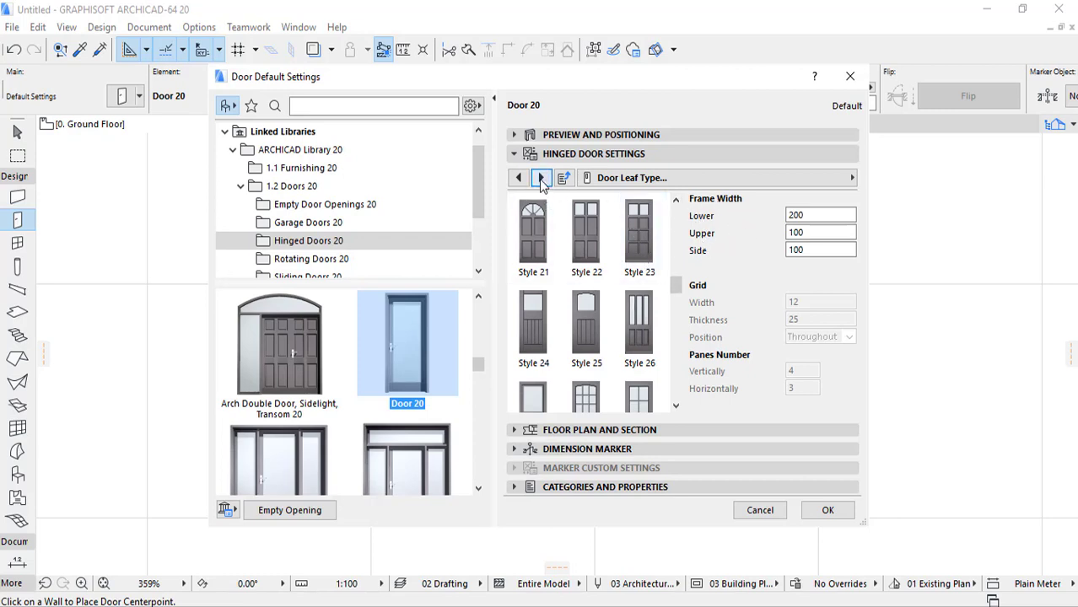
Step: View the Handle and Kick Board page's door handle styles without choosing one
left_click(541, 178)
left_click(610, 229)
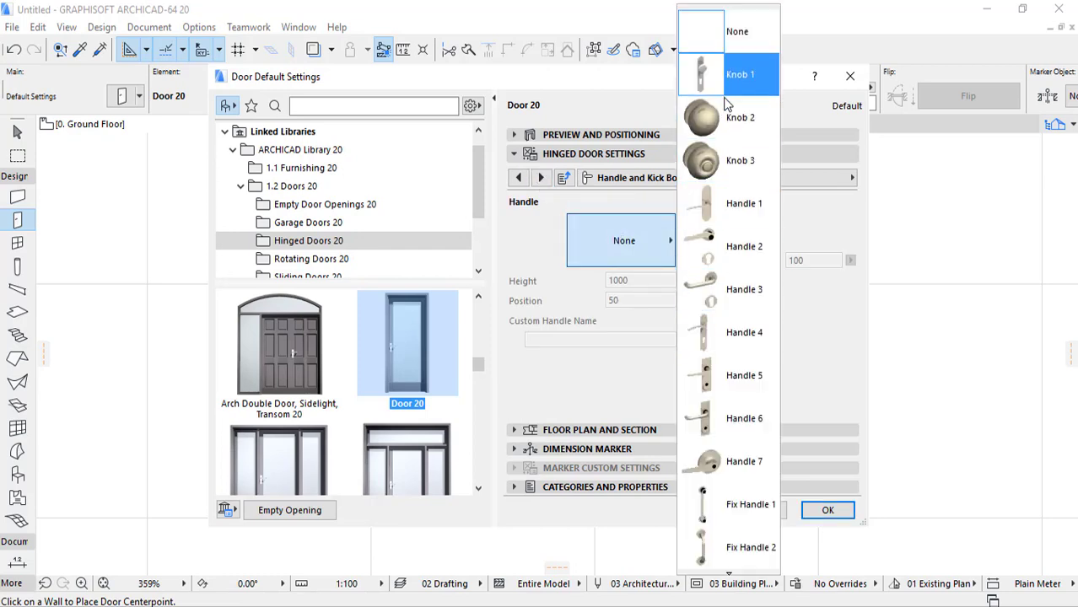
left_click(643, 338)
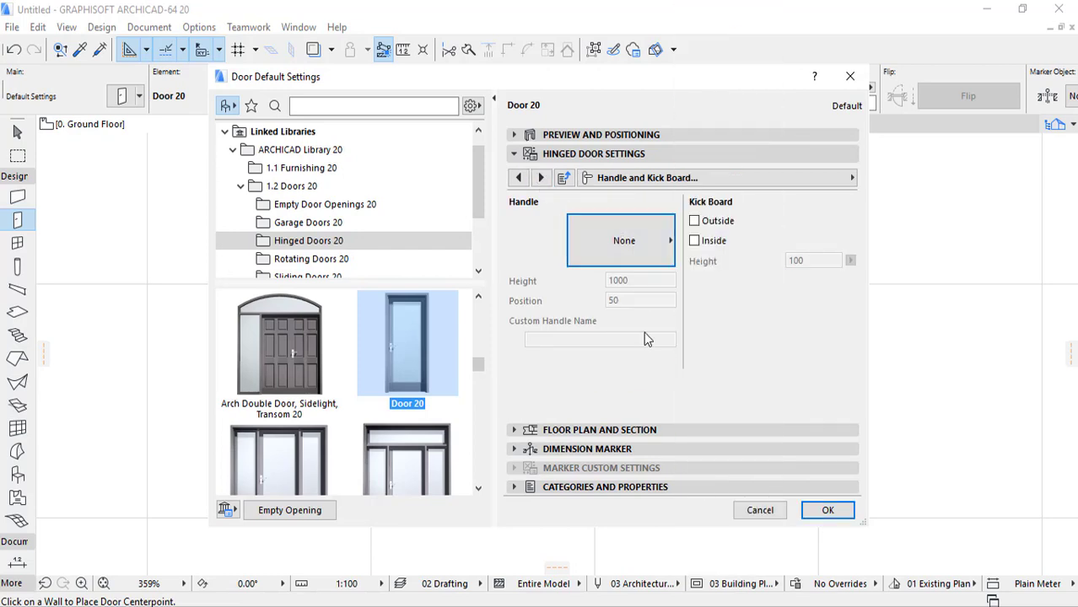
Step: On Opening Lines, toggle the 3D model view override and opening line, leaving the override off
left_click(540, 179)
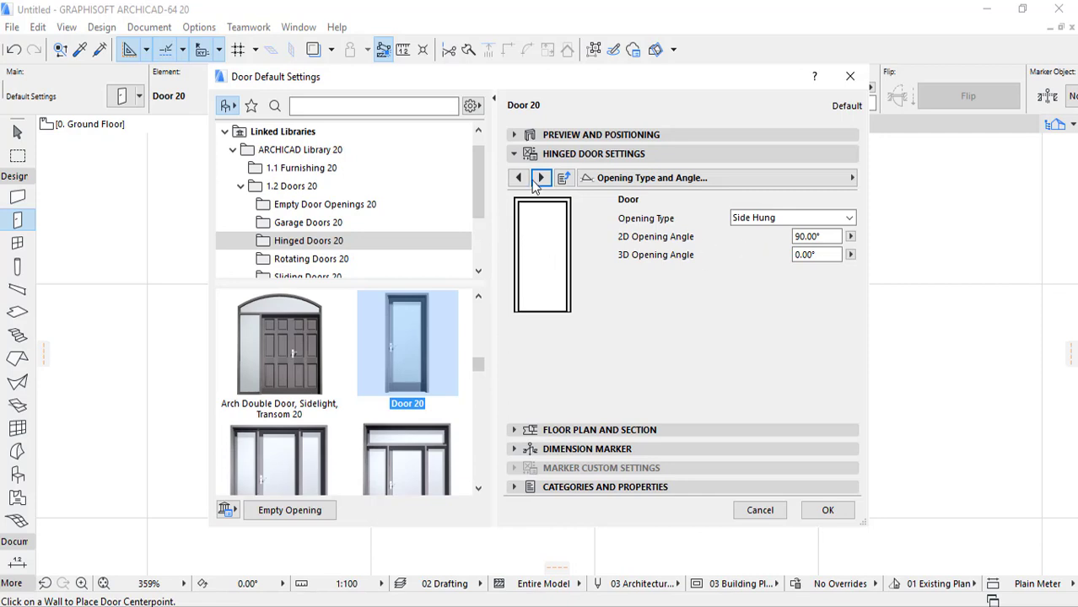
left_click(540, 179)
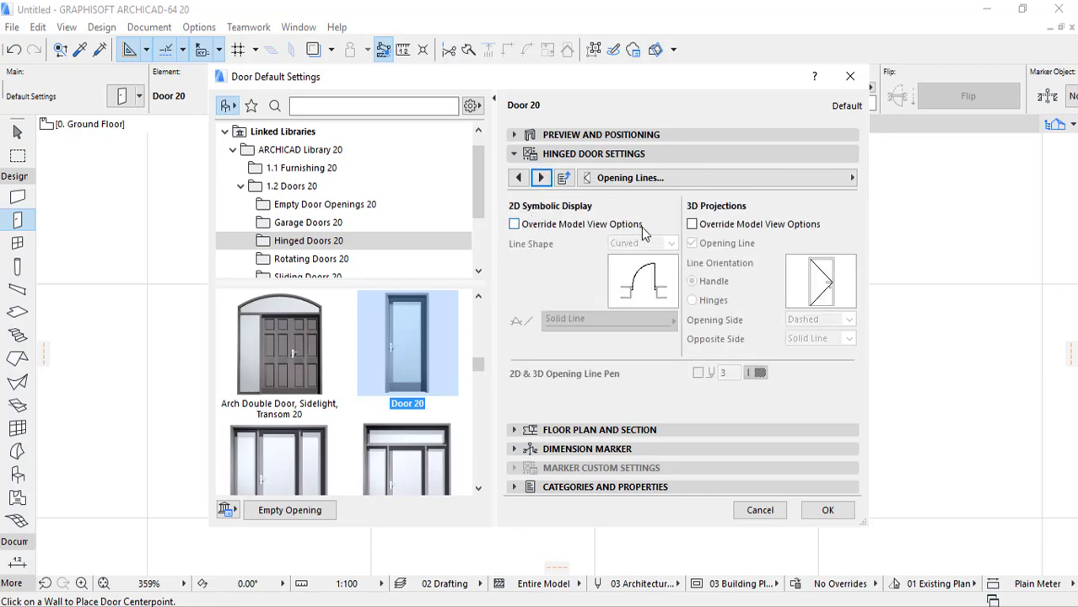
left_click(692, 226)
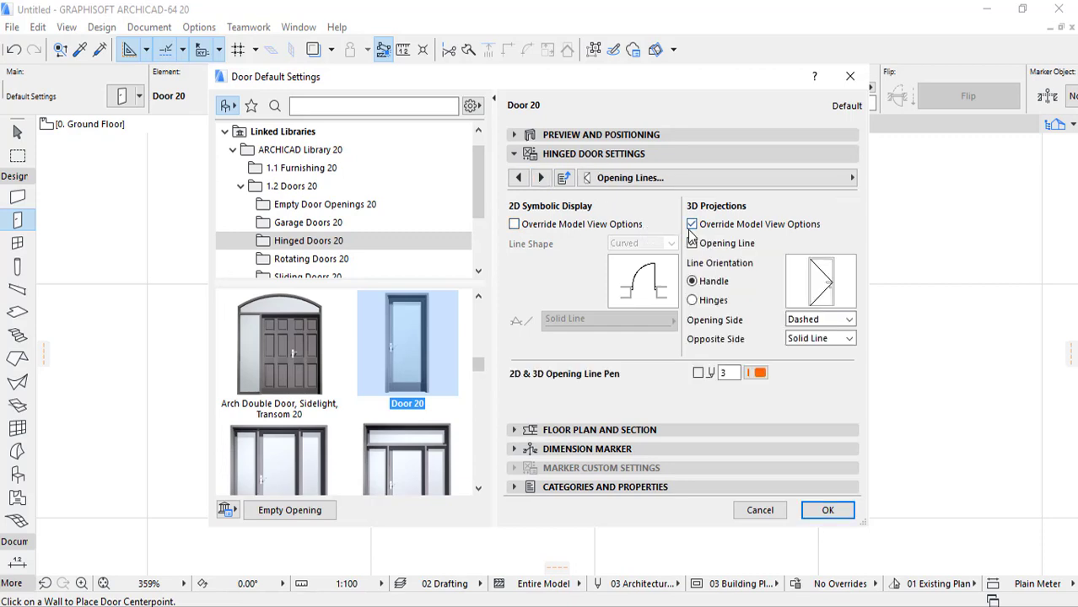
left_click(692, 244)
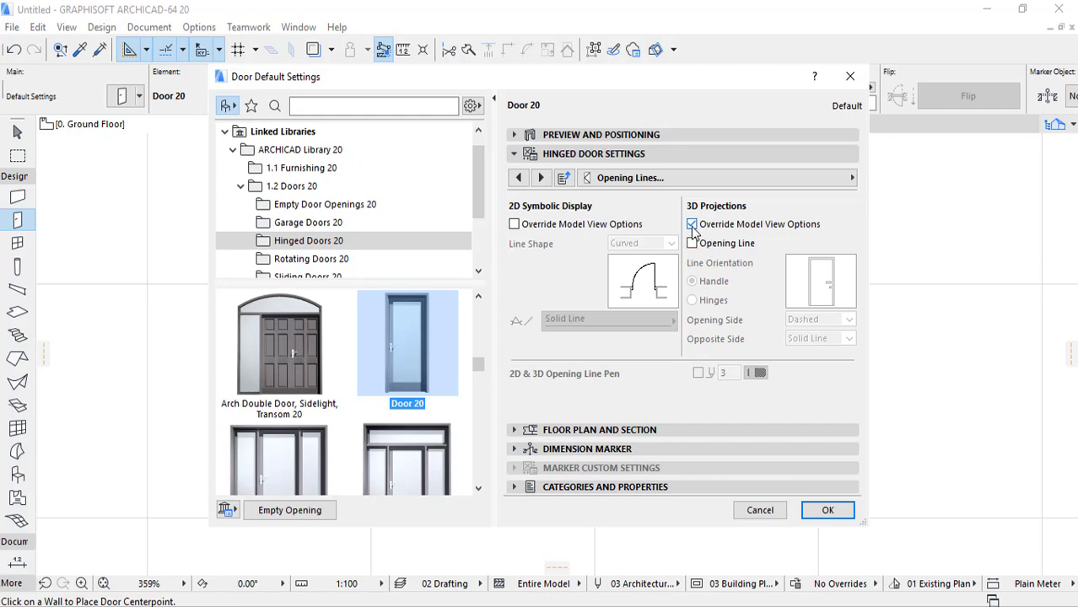
left_click(692, 224)
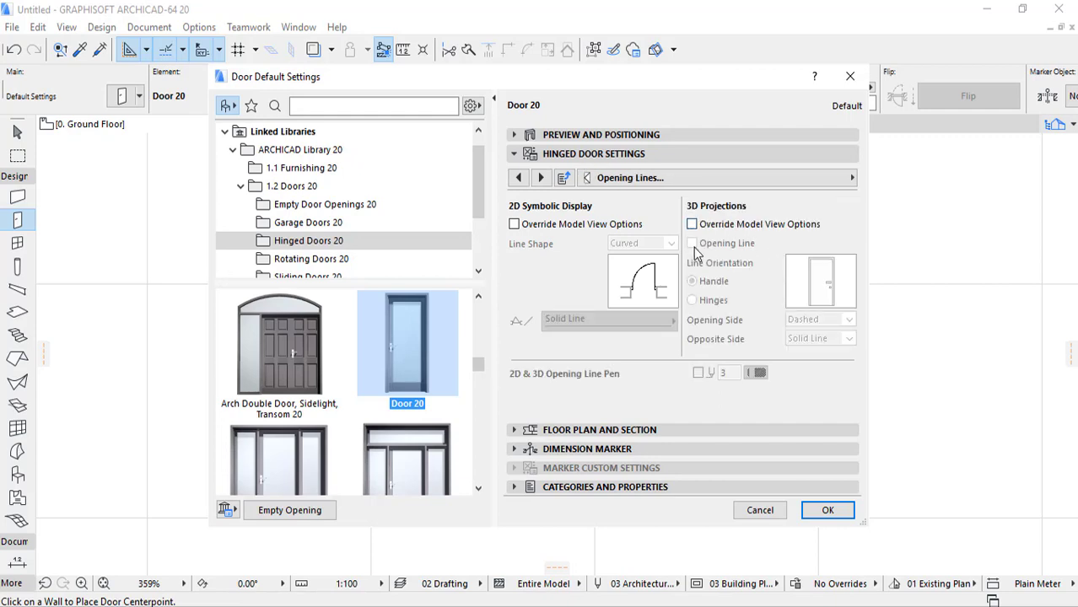
Step: Toggle the 2D symbol's model view override on and back off, leaving it off
left_click(591, 225)
left_click(572, 225)
left_click(541, 179)
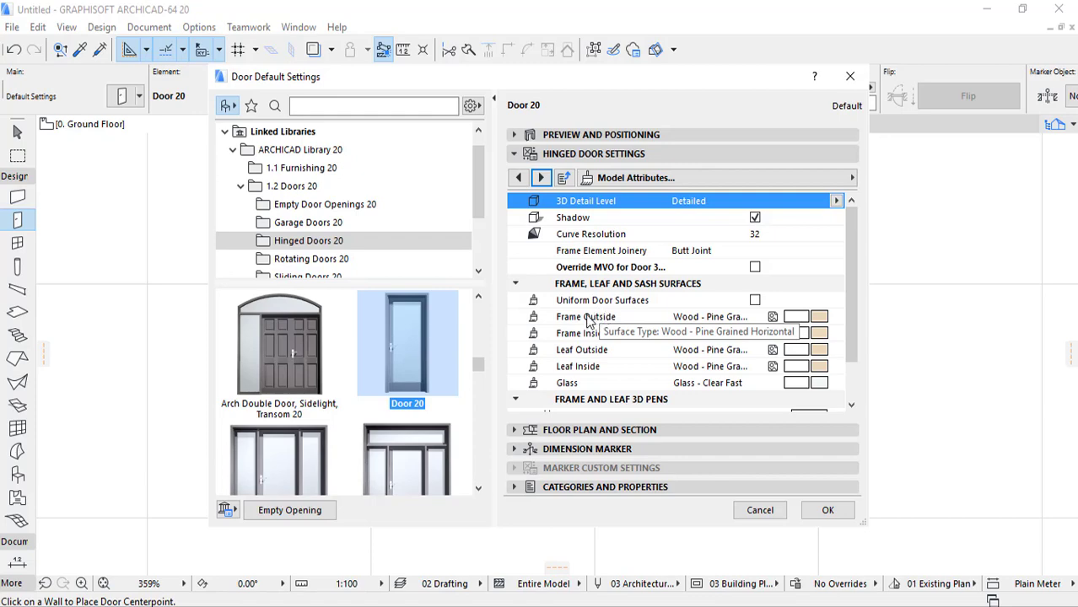
Step: Set Frame Inside to Siding - Medium, keeping Frame Outside Wood - Pine Grained Horizontal and glass unchanged
left_click(805, 318)
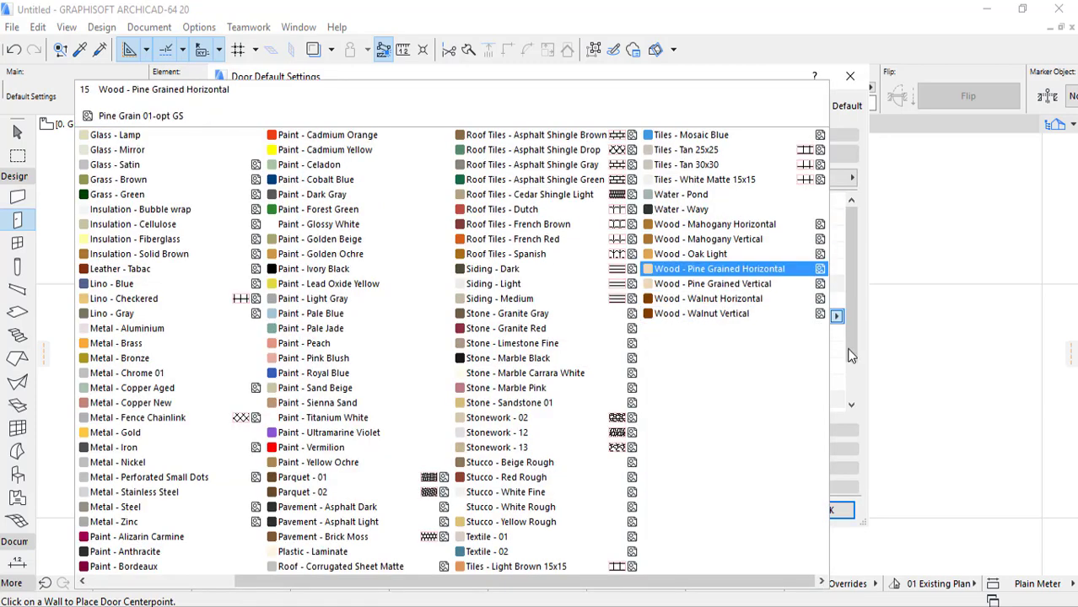
left_click(717, 269)
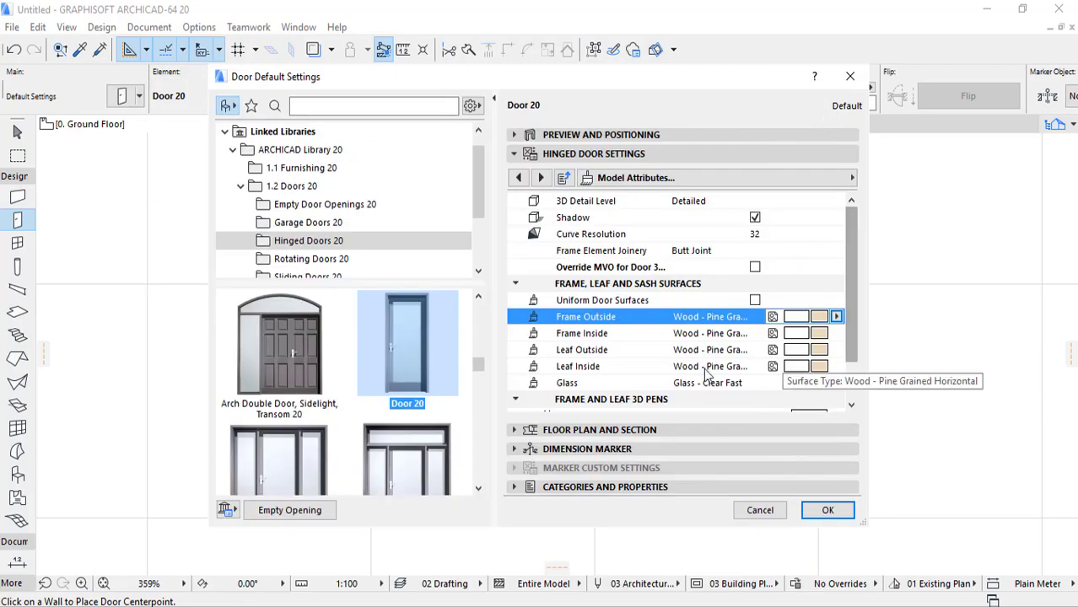
left_click(819, 335)
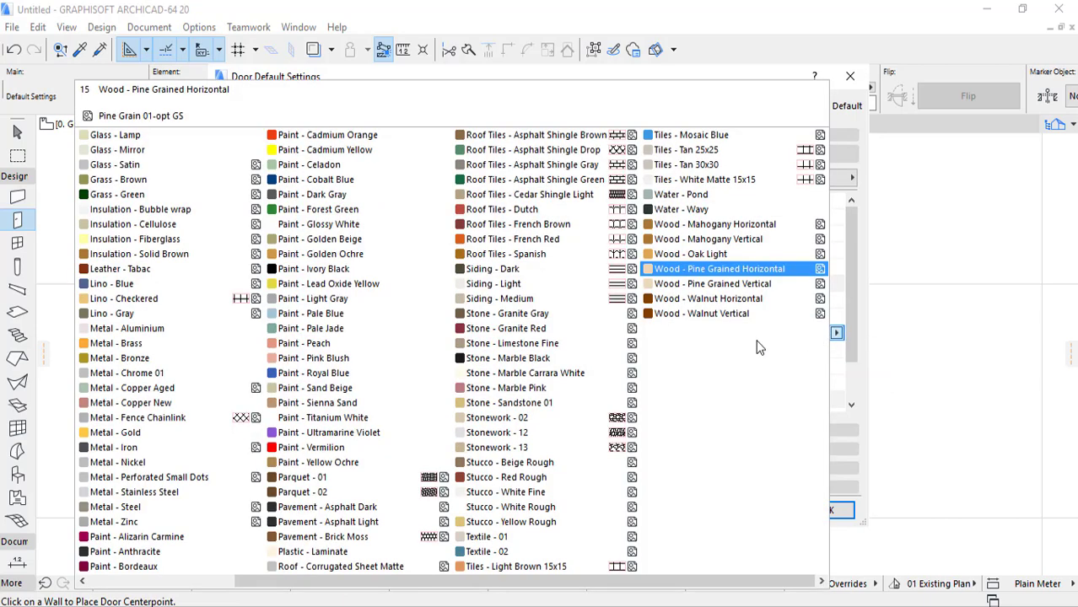
left_click(527, 301)
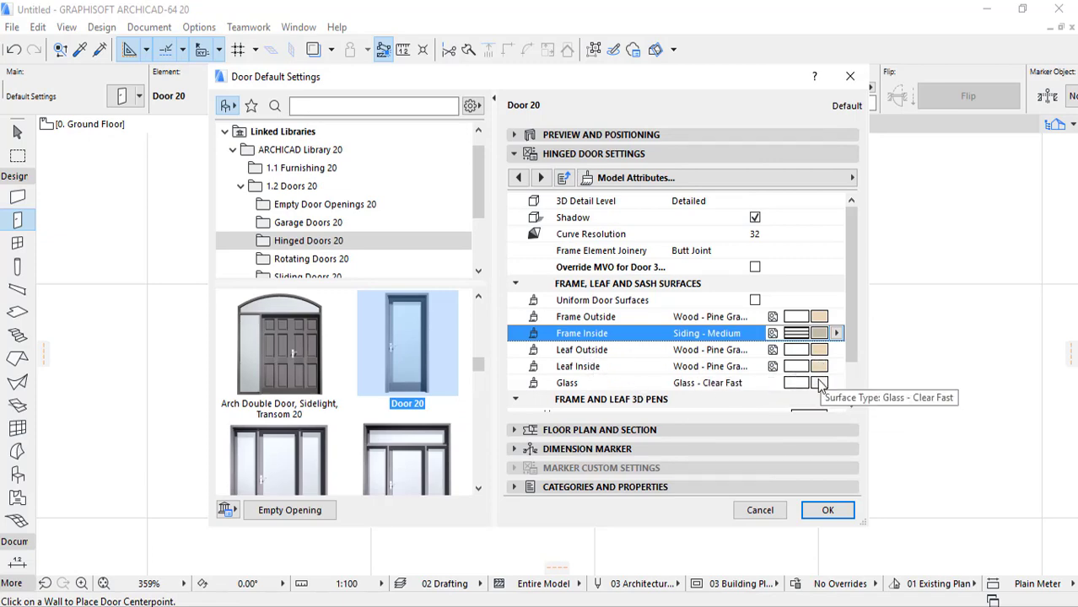
left_click(820, 384)
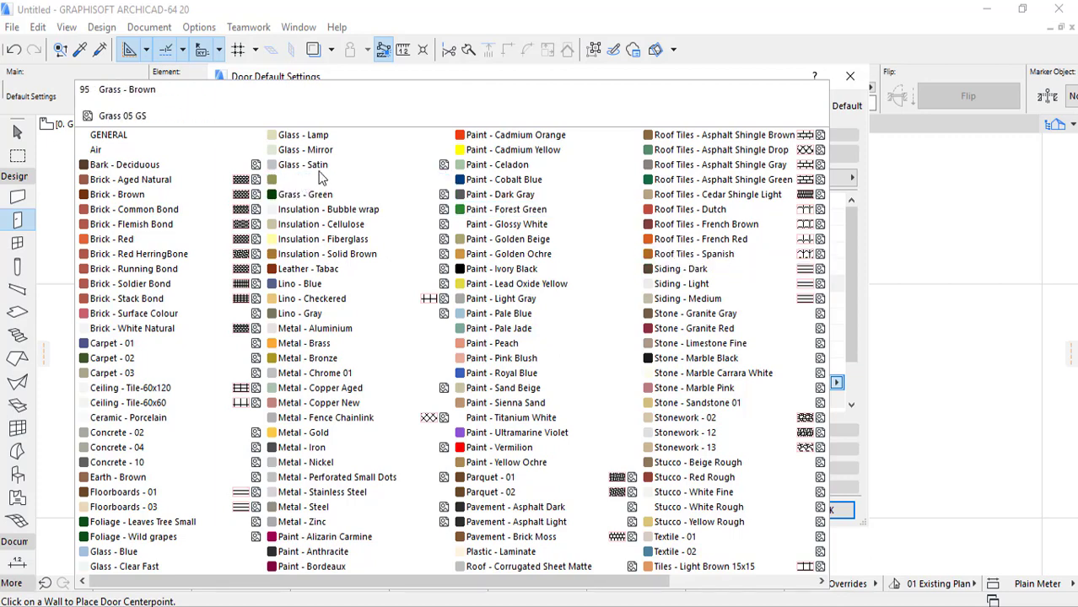
left_click(837, 333)
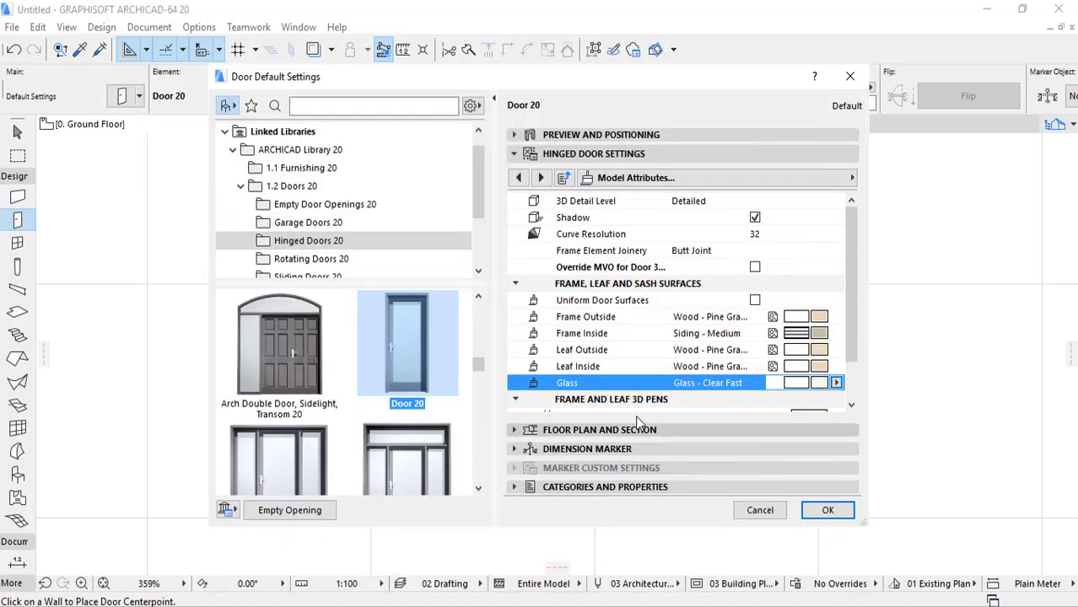
Step: Page through the Wall Opening, Reveal, Wall Closure, Masonry Arch and Fixtures settings
left_click(541, 178)
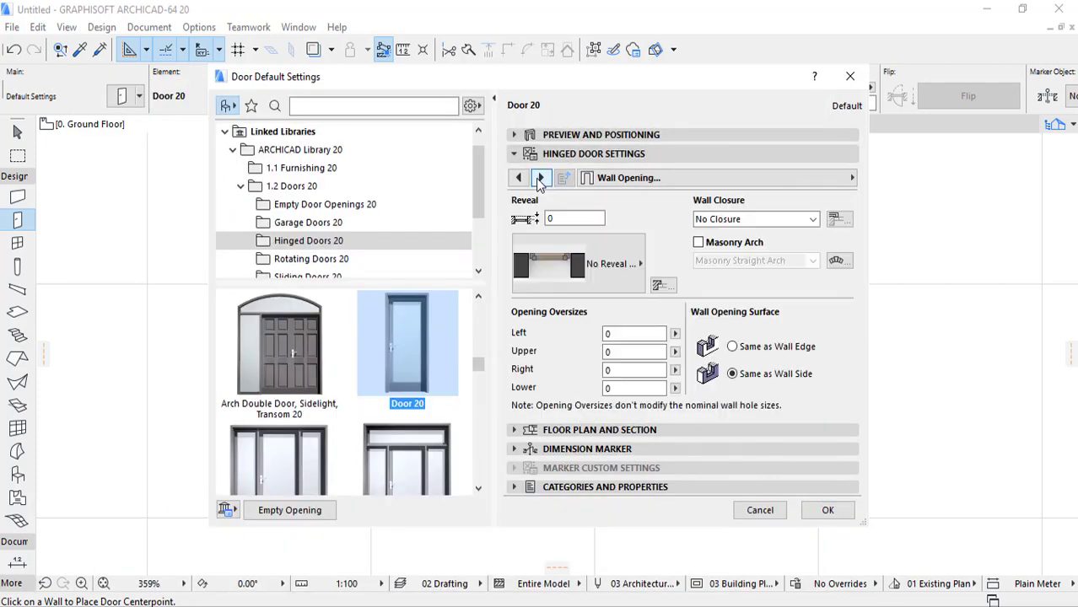
left_click(540, 178)
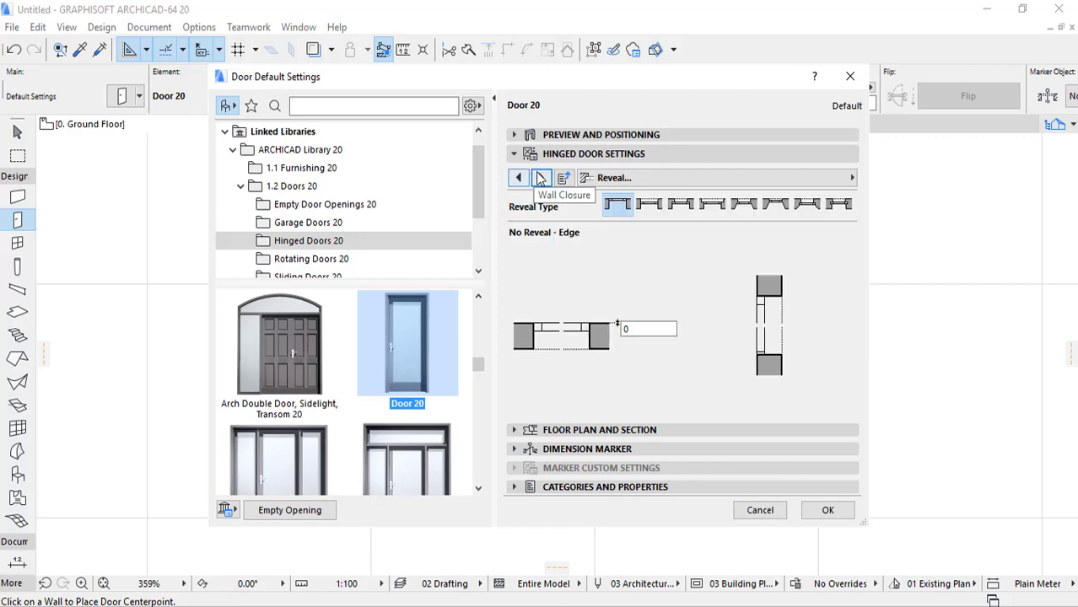
left_click(542, 178)
left_click(542, 177)
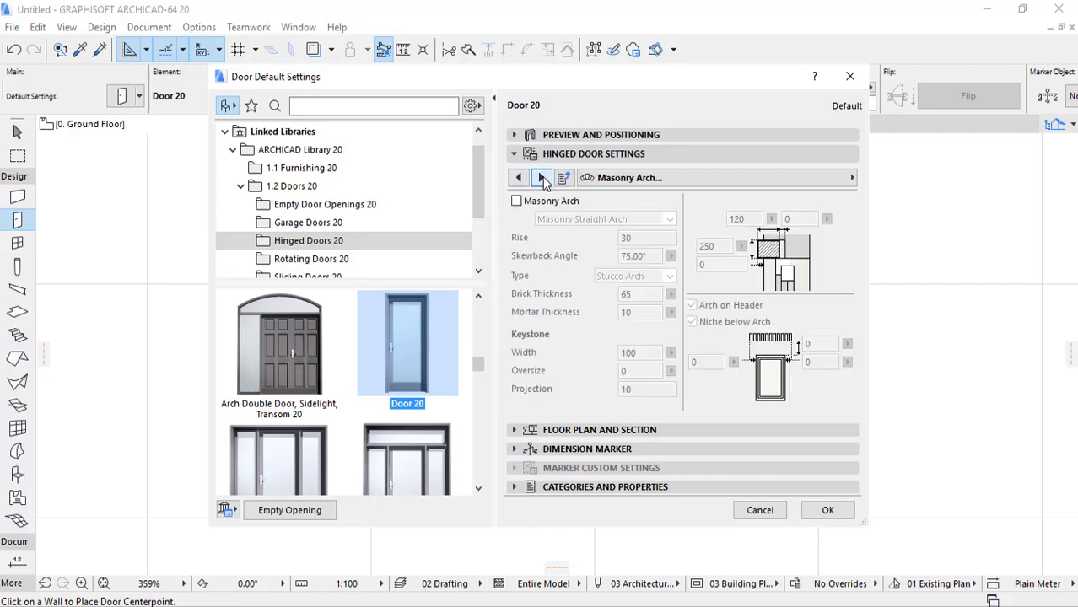
left_click(542, 178)
left_click(543, 178)
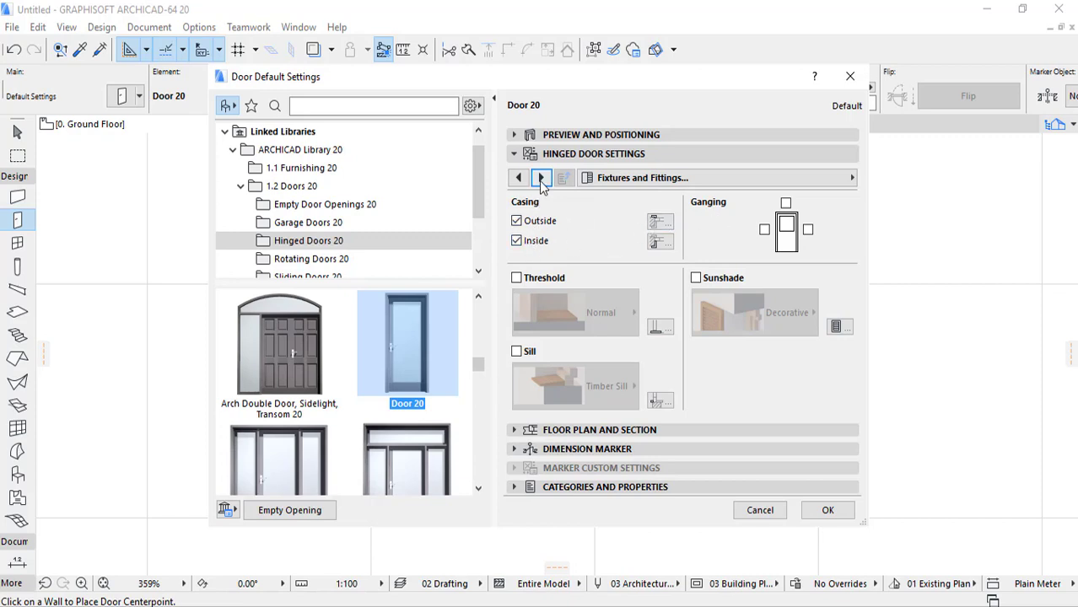
Step: Page through Threshold, Sill, Casing and Sunshade settings to the Wood - Pine Grained casing surfaces
left_click(542, 178)
left_click(542, 178)
left_click(542, 178)
left_click(518, 178)
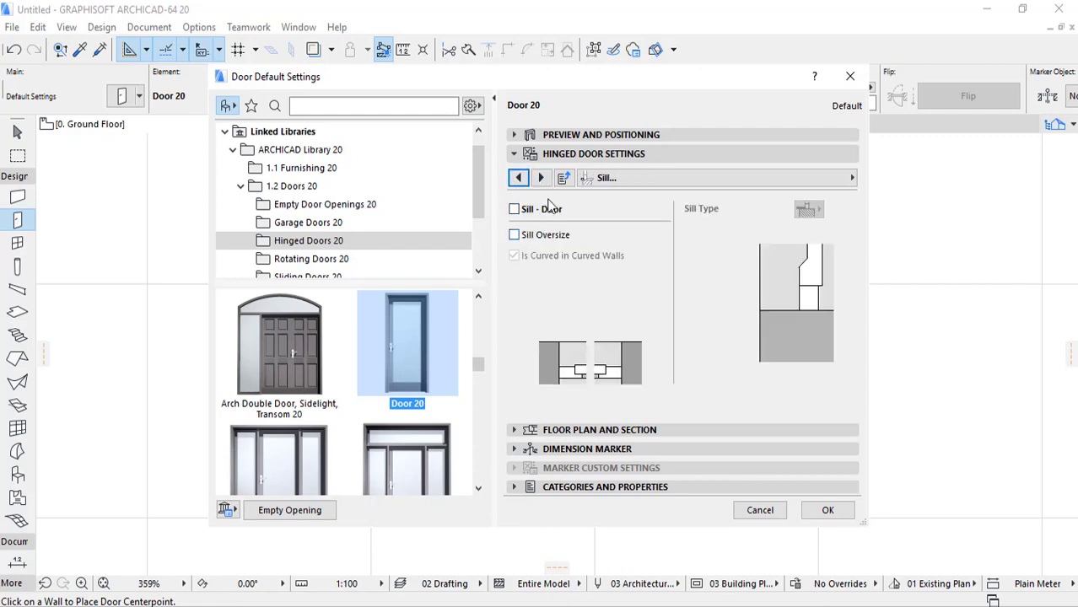
left_click(541, 178)
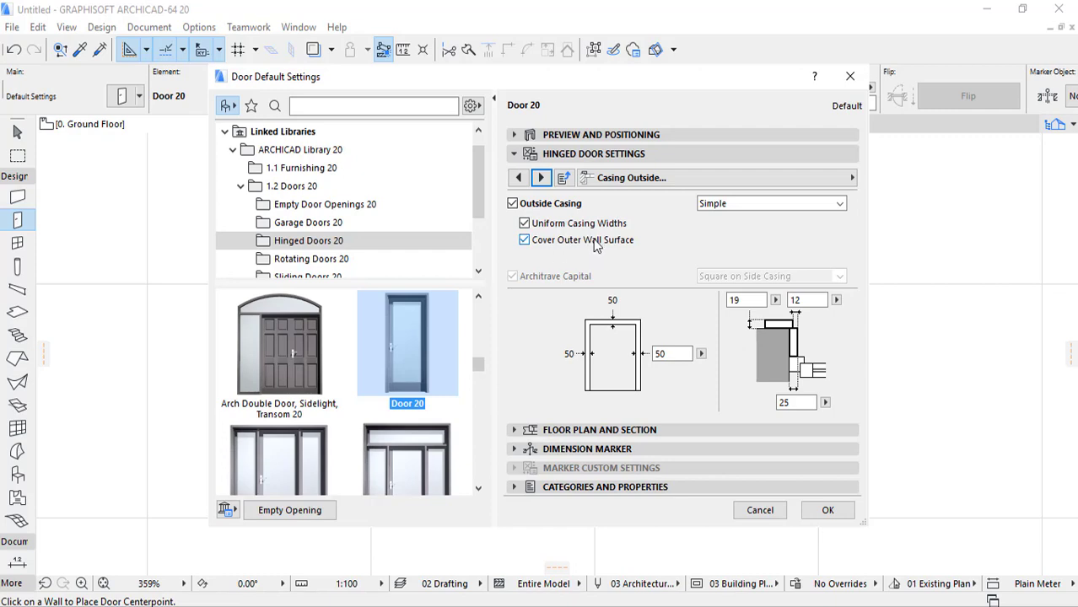
left_click(542, 178)
left_click(520, 178)
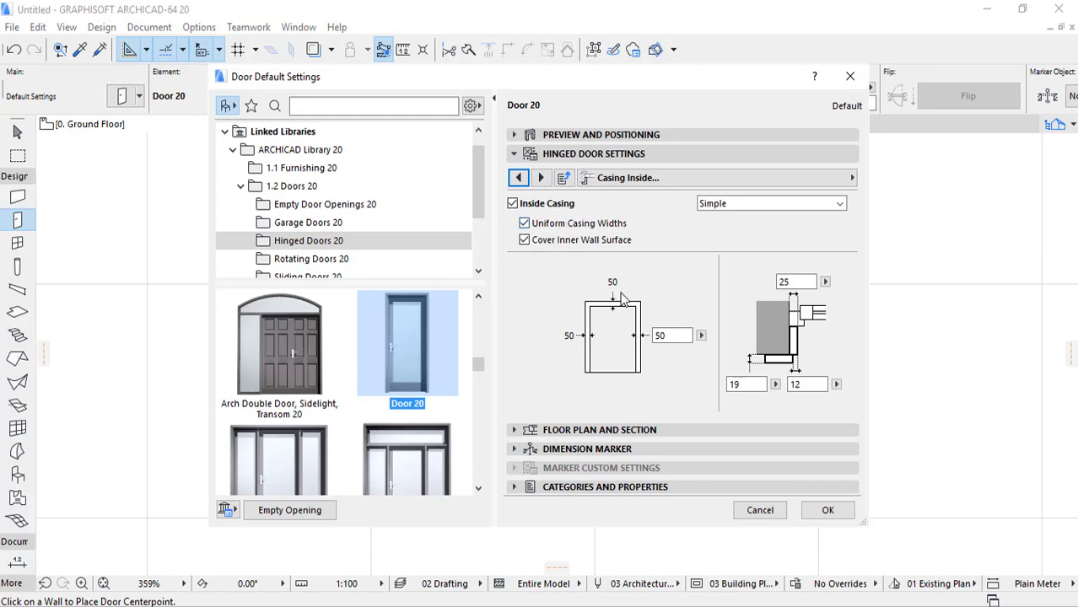
left_click(541, 178)
left_click(541, 178)
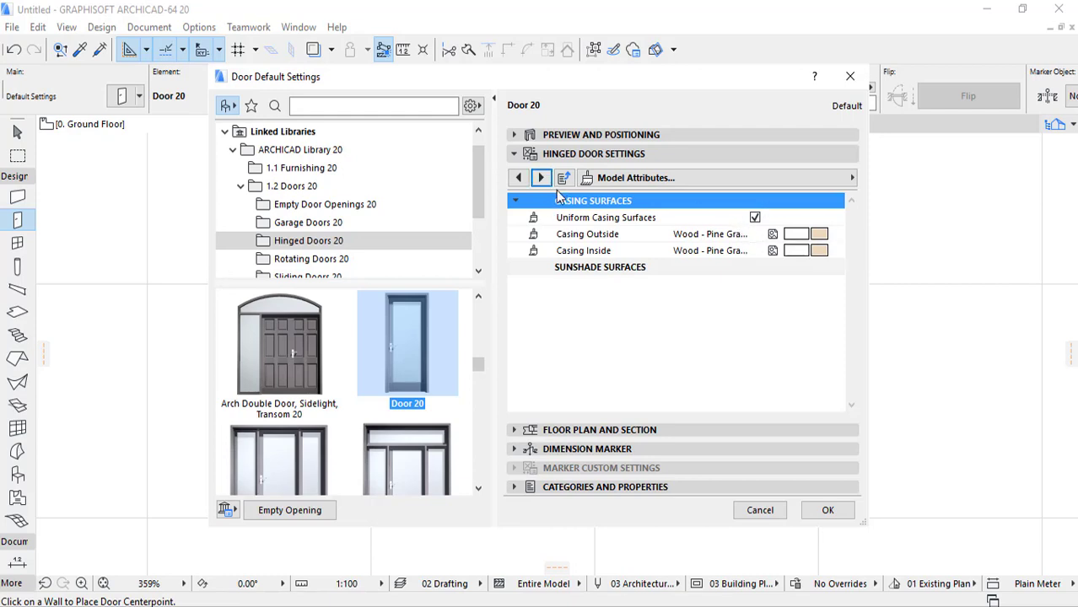
Step: Move to the next settings page and scroll its parameter list down to Casing
left_click(542, 178)
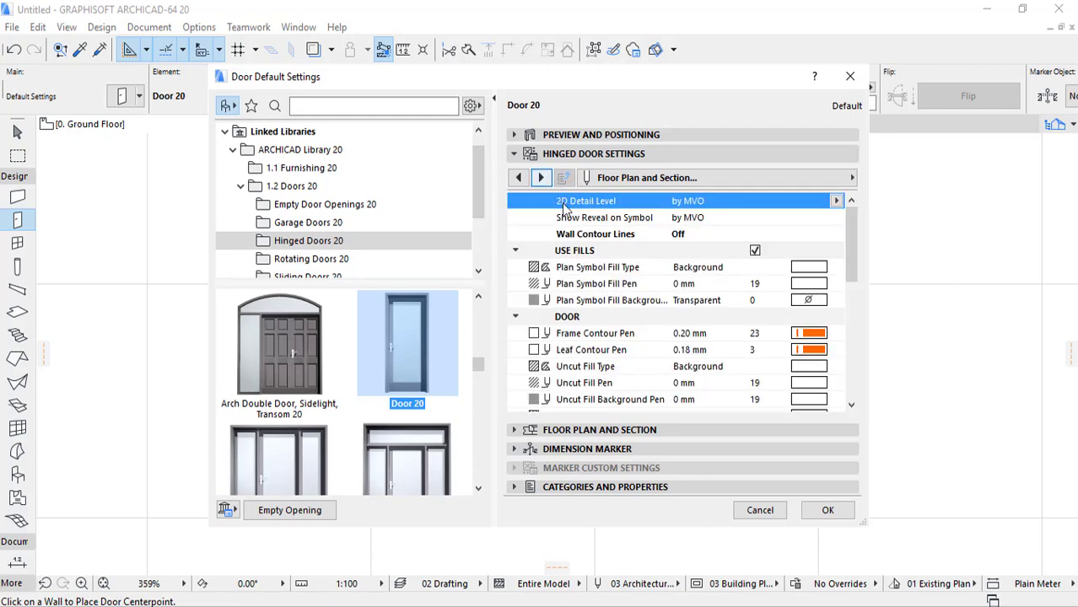
scroll(645, 315, "down", 1)
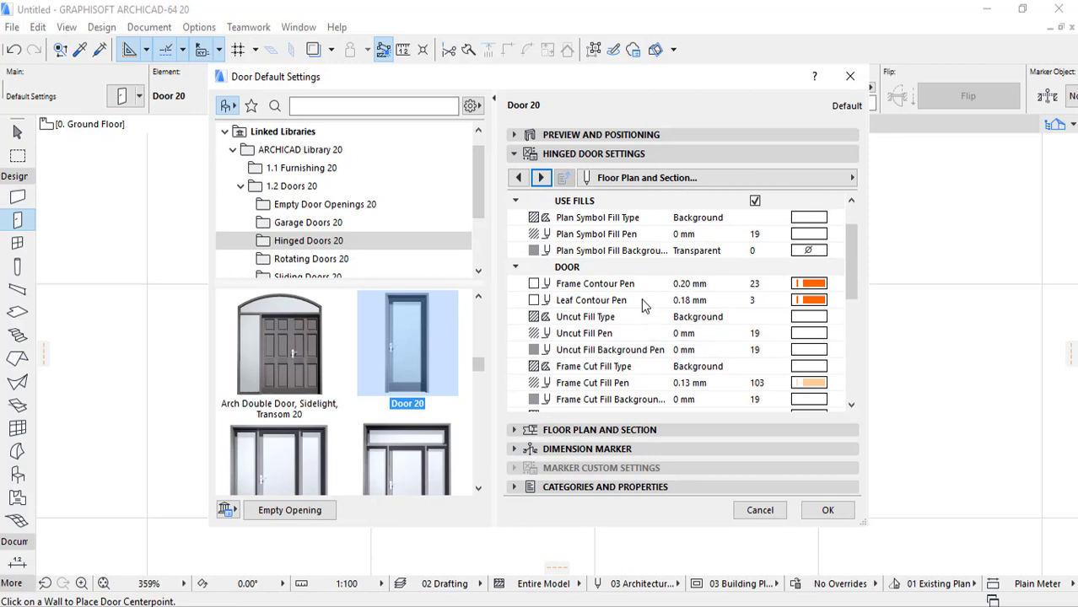
scroll(639, 300, "up", 1)
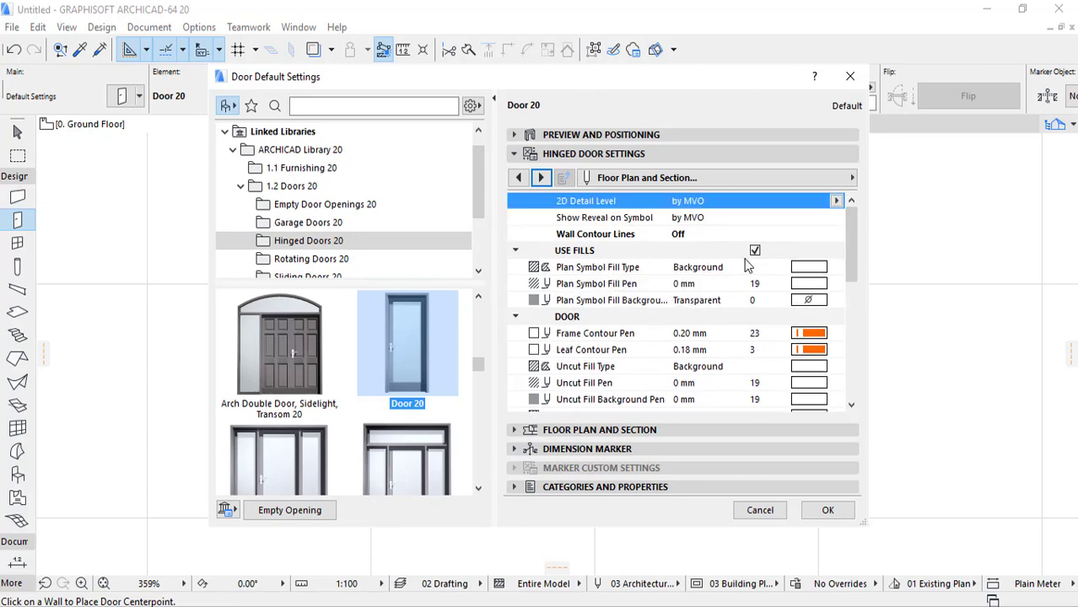
scroll(675, 284, "down", 2)
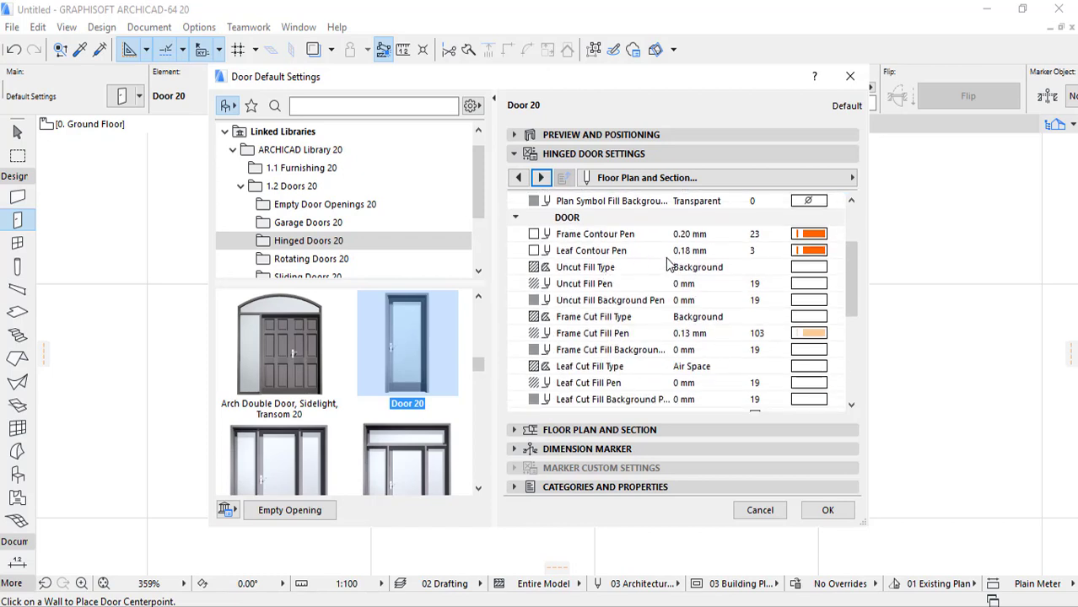
scroll(579, 240, "down", 2)
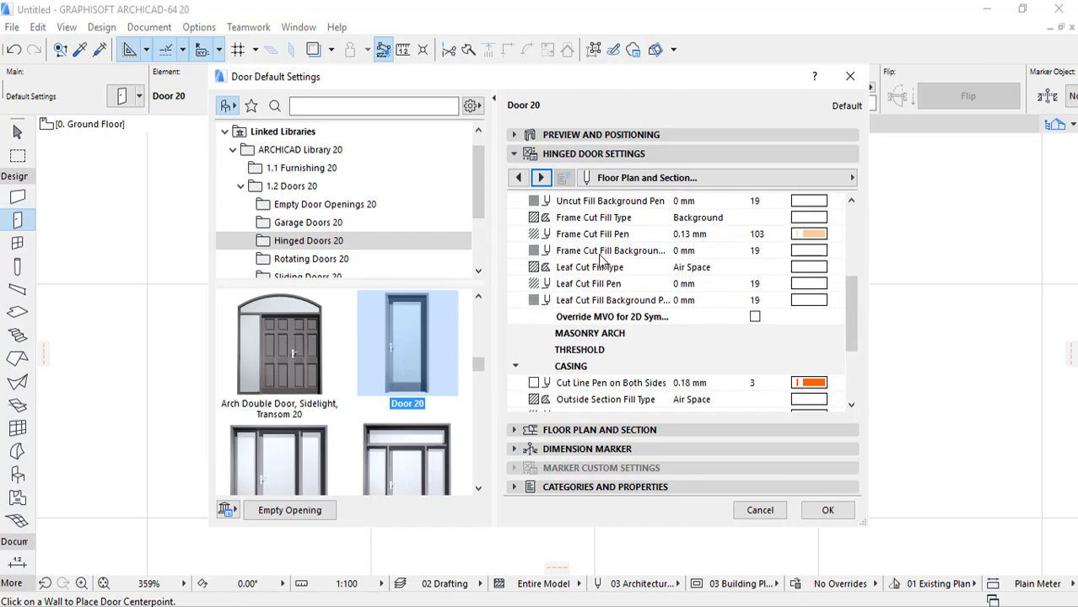
scroll(579, 261, "down", 2)
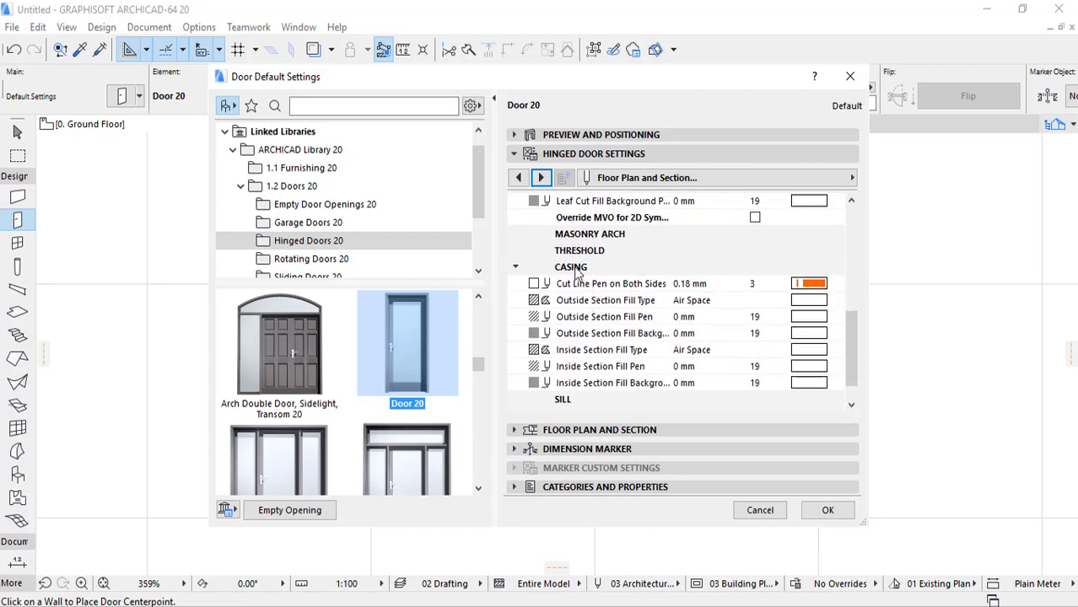
Step: Look over the Minimal Space and Descriptions pages, then collapse Hinged Door Settings
left_click(541, 178)
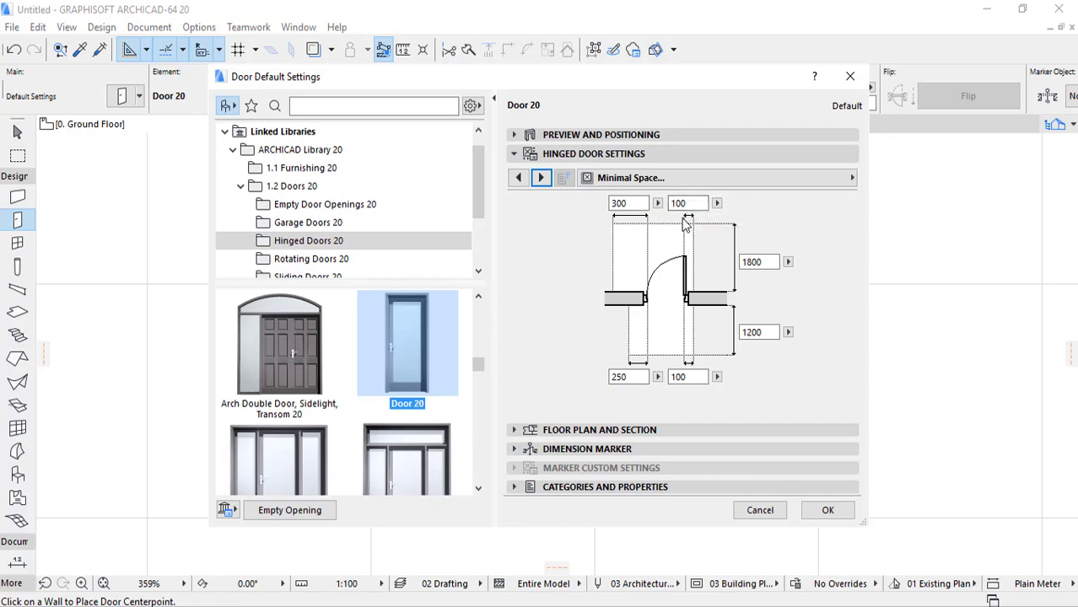
left_click(542, 178)
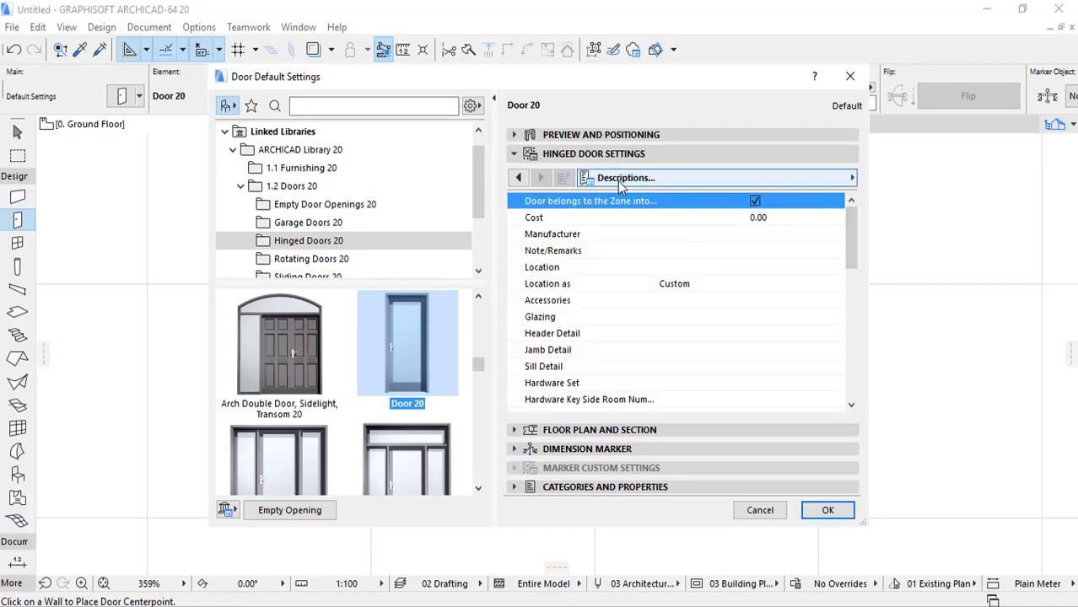
scroll(680, 257, "down", 2)
scroll(680, 268, "up", 2)
left_click(571, 155)
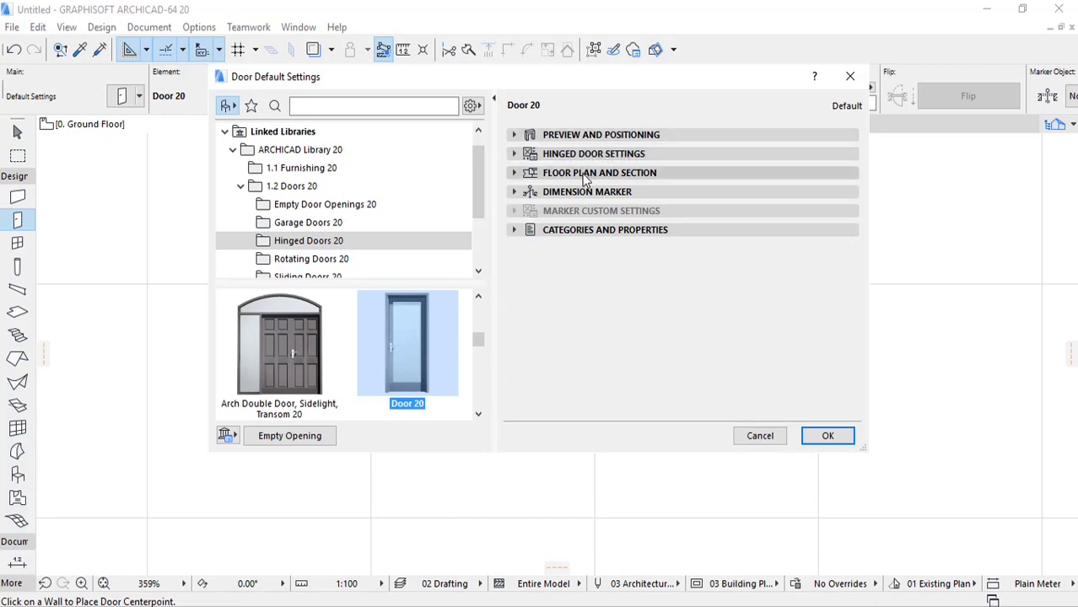
Step: Inspect the Floor Plan and Section symbol line types without changing them, then collapse the panel
left_click(582, 175)
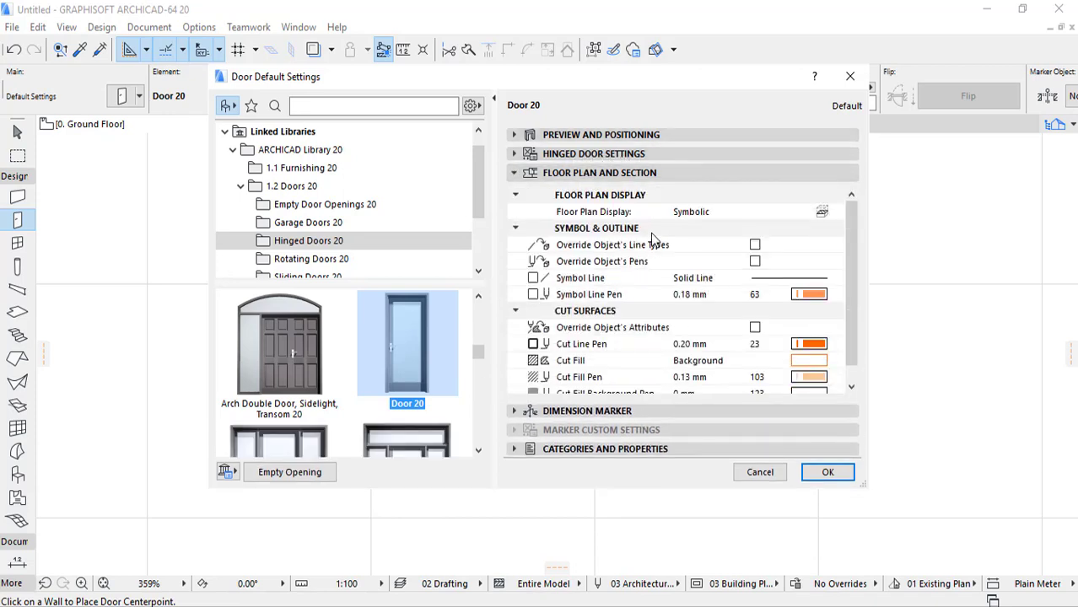
scroll(651, 241, "down", 2)
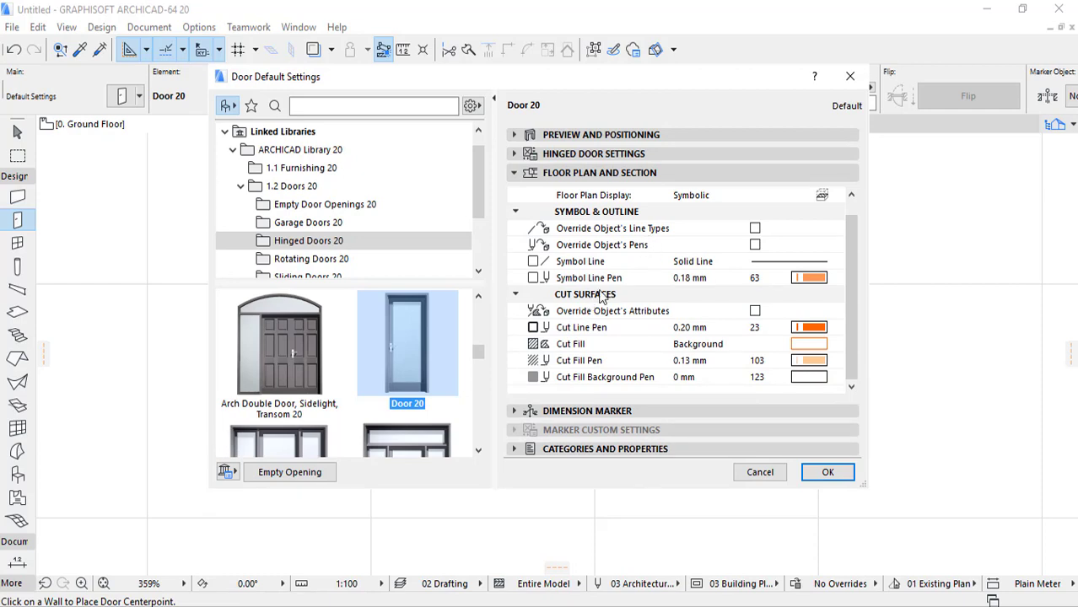
left_click(794, 261)
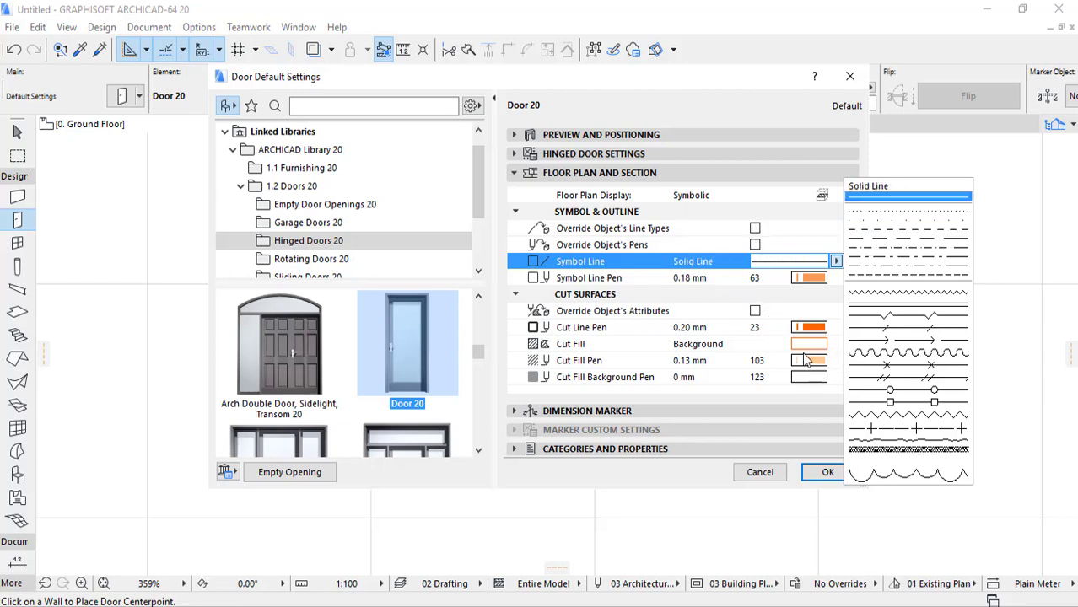
left_click(814, 306)
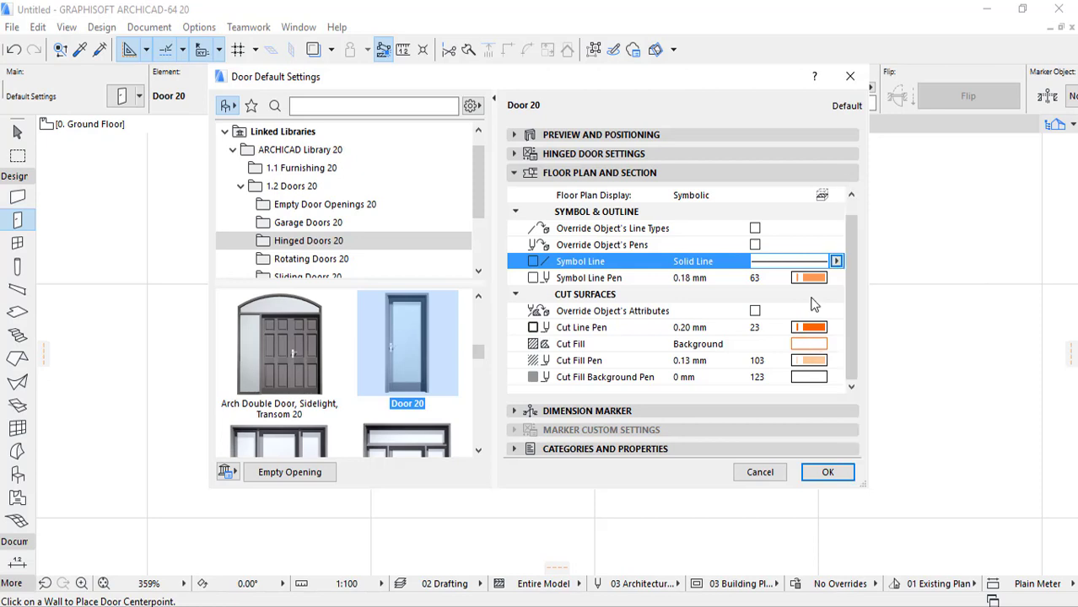
left_click(517, 172)
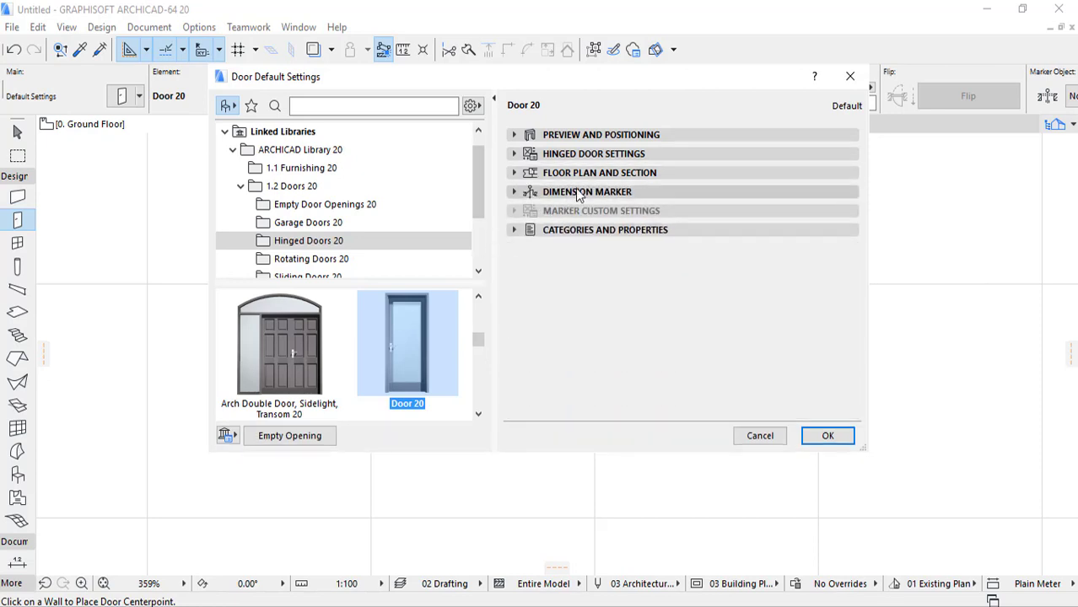
Step: Expand Dimension Marker and review the marker choices, leaving it as No Marker
left_click(579, 194)
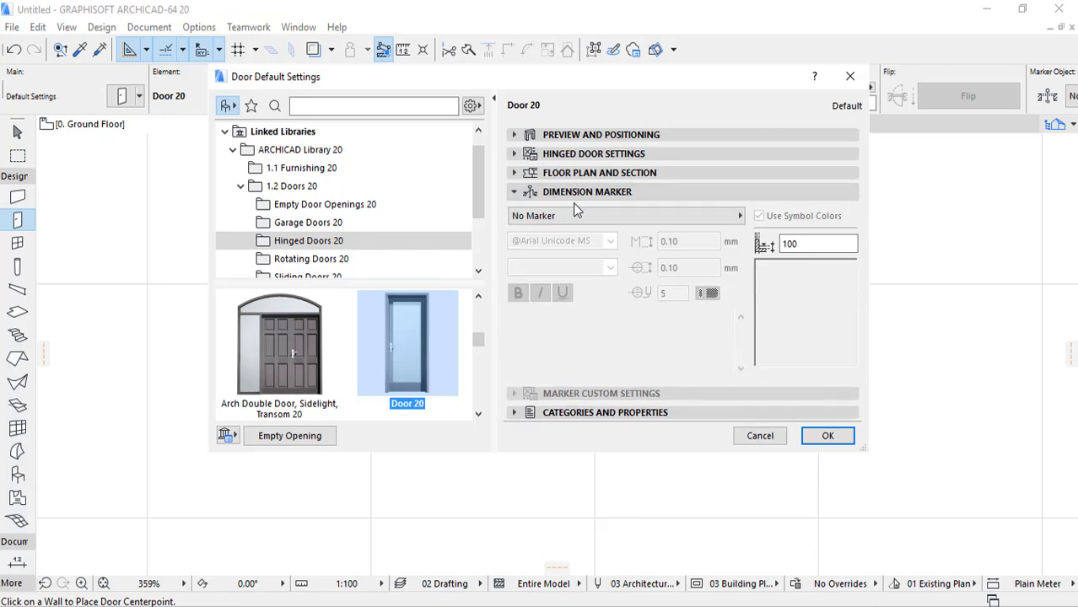
left_click(581, 216)
left_click(580, 218)
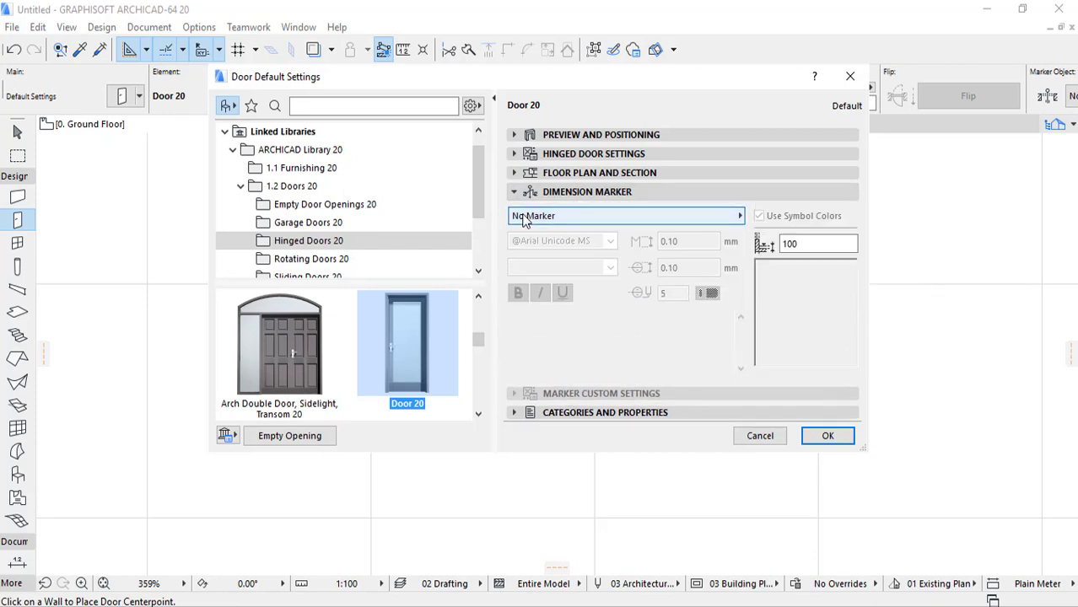
left_click(565, 217)
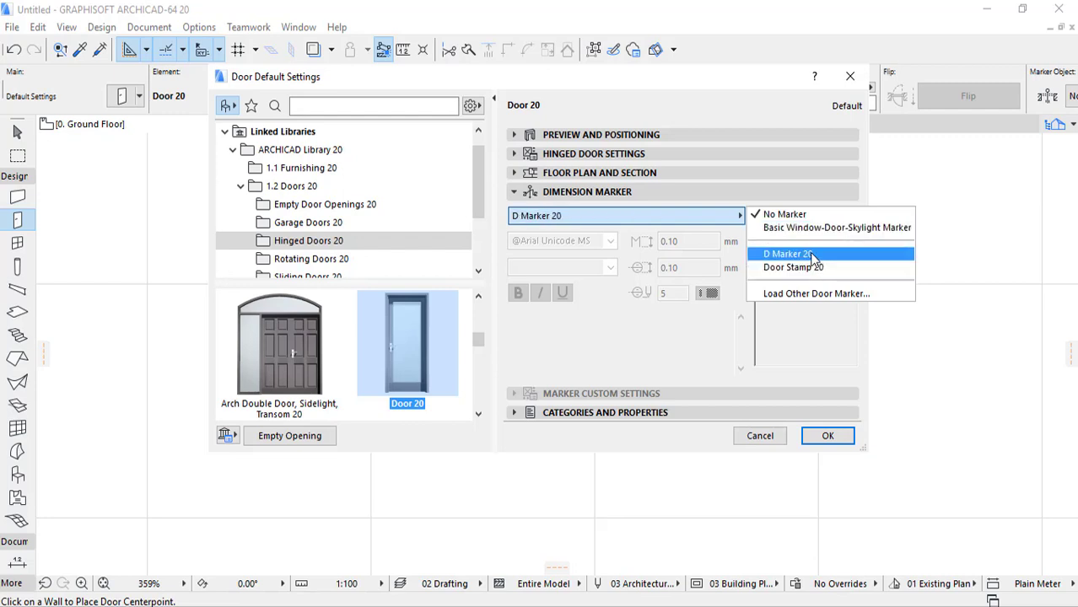
left_click(616, 307)
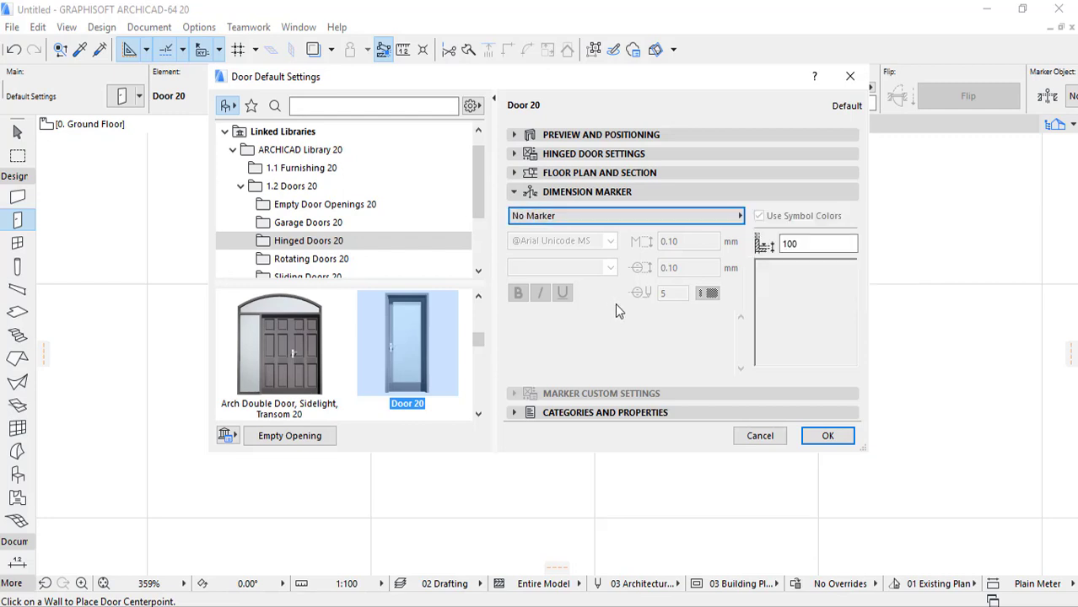
Step: Expand Door 20's Categories and Properties and review Element Classification options, keeping Door
left_click(621, 413)
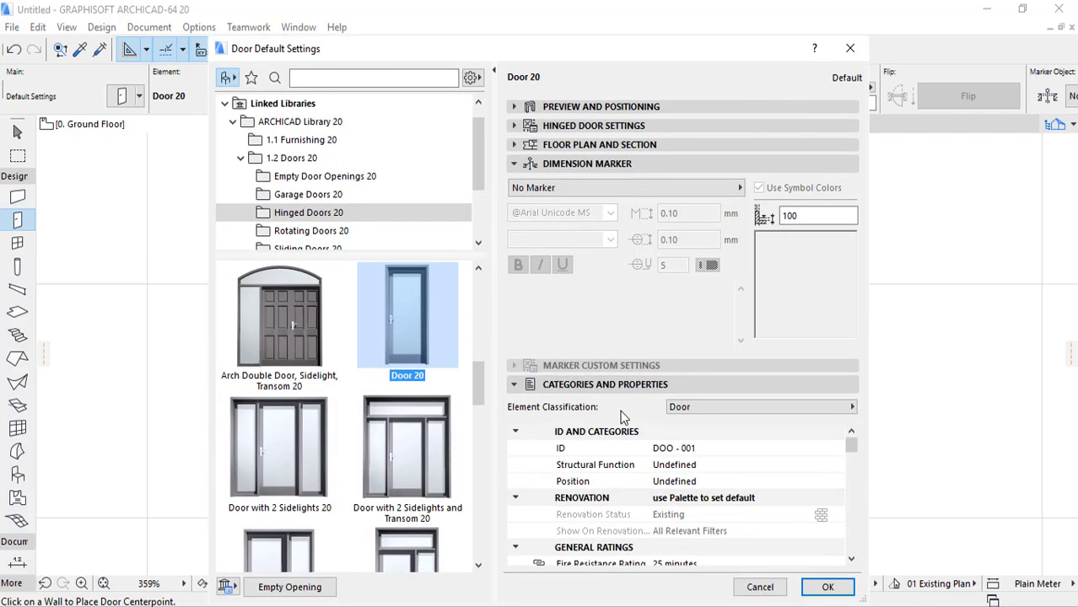
left_click(706, 408)
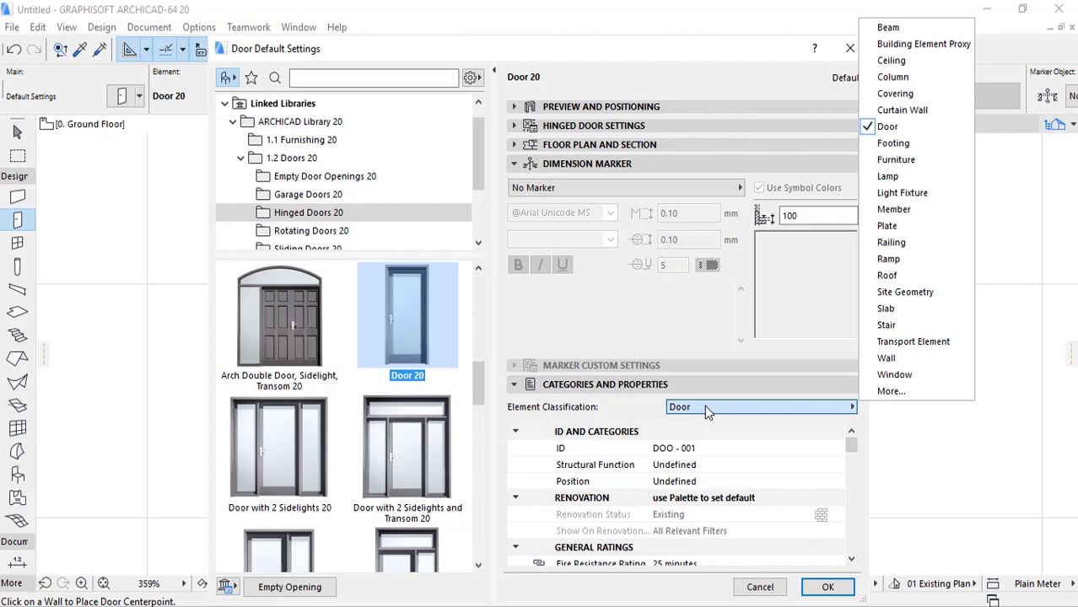
left_click(704, 405)
left_click(705, 405)
left_click(403, 409)
Step: Scroll through the library's door thumbnails and folders to browse other door types
scroll(328, 384, "down", 5)
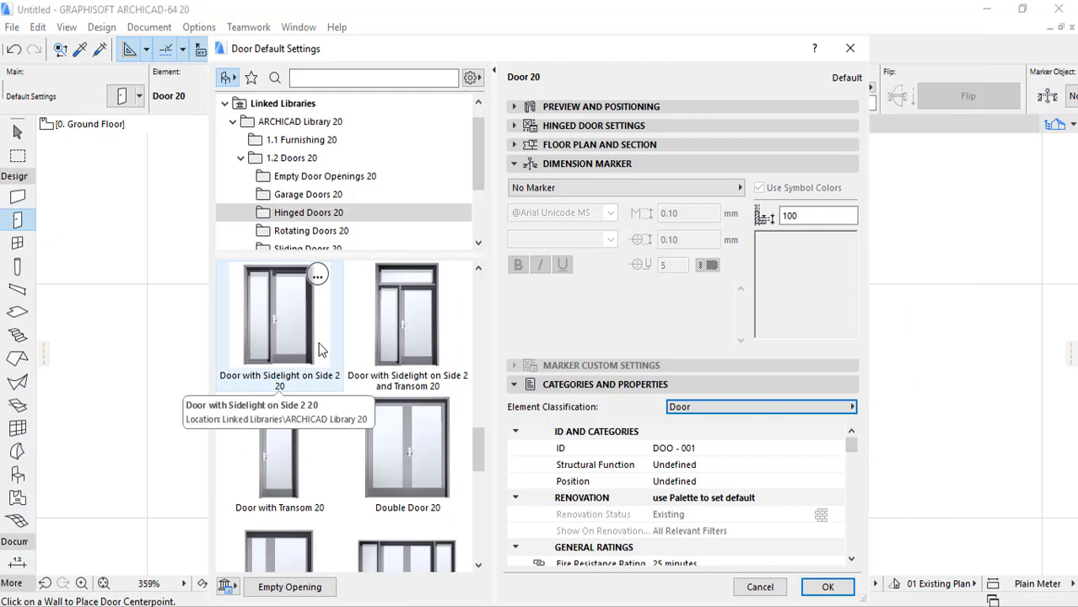
scroll(320, 350, "down", 3)
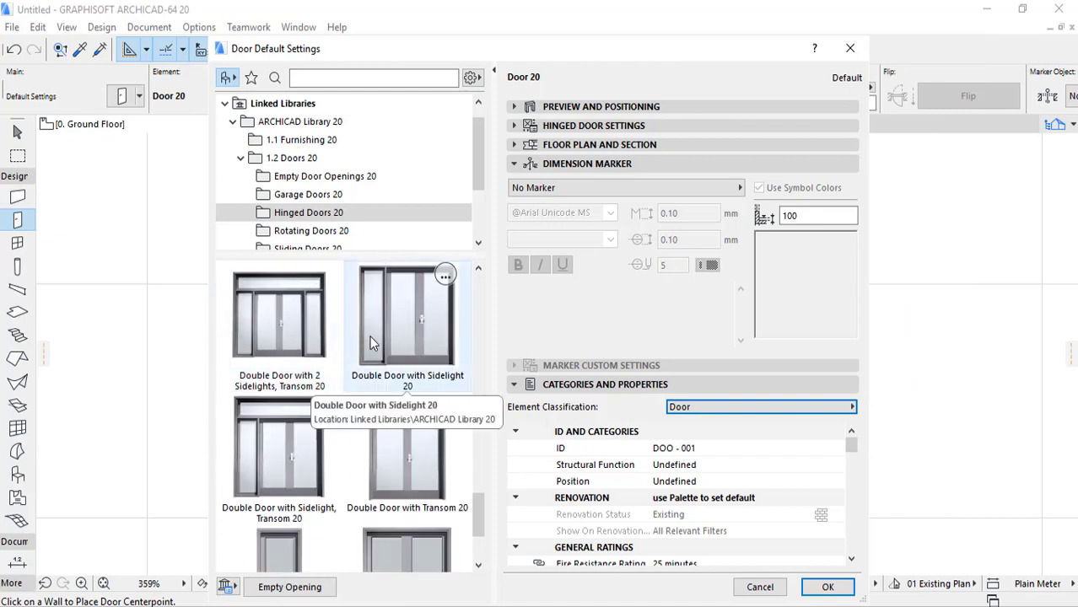
scroll(371, 342, "up", 3)
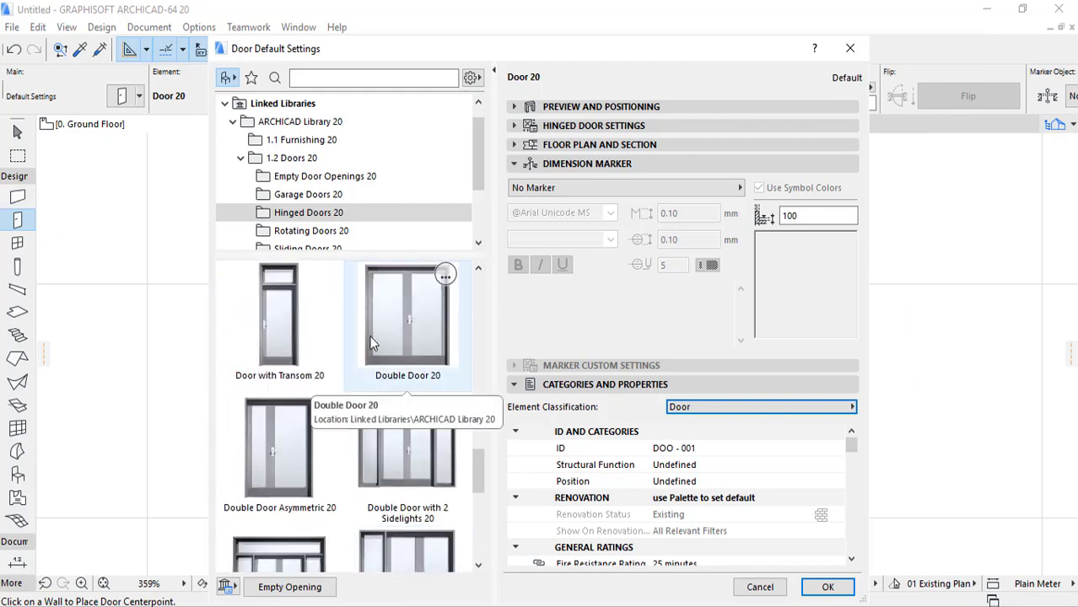
scroll(371, 342, "up", 3)
scroll(372, 342, "up", 2)
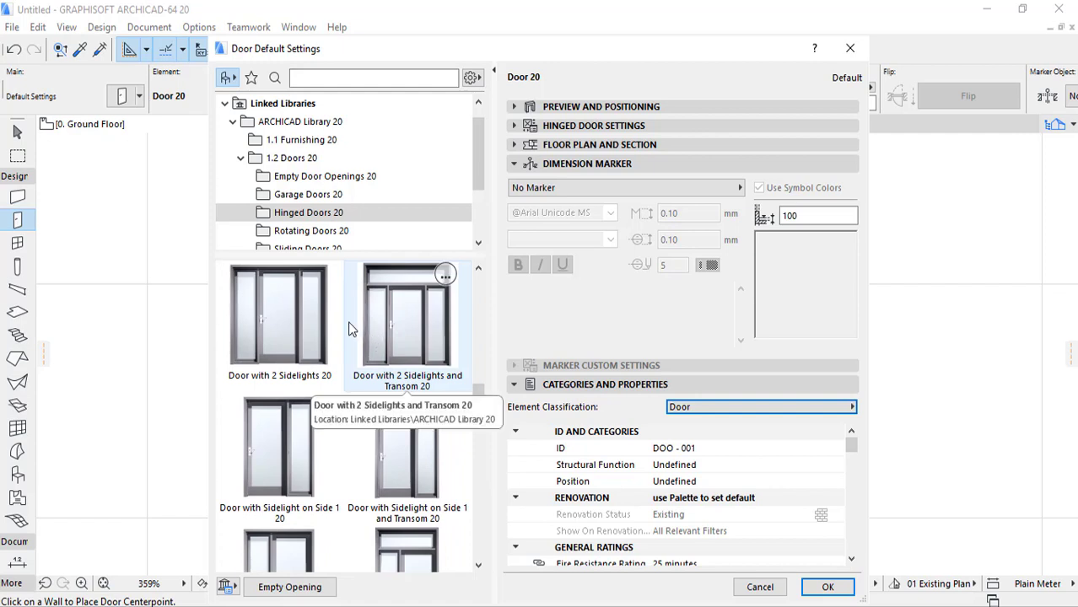
scroll(389, 315, "down", 2)
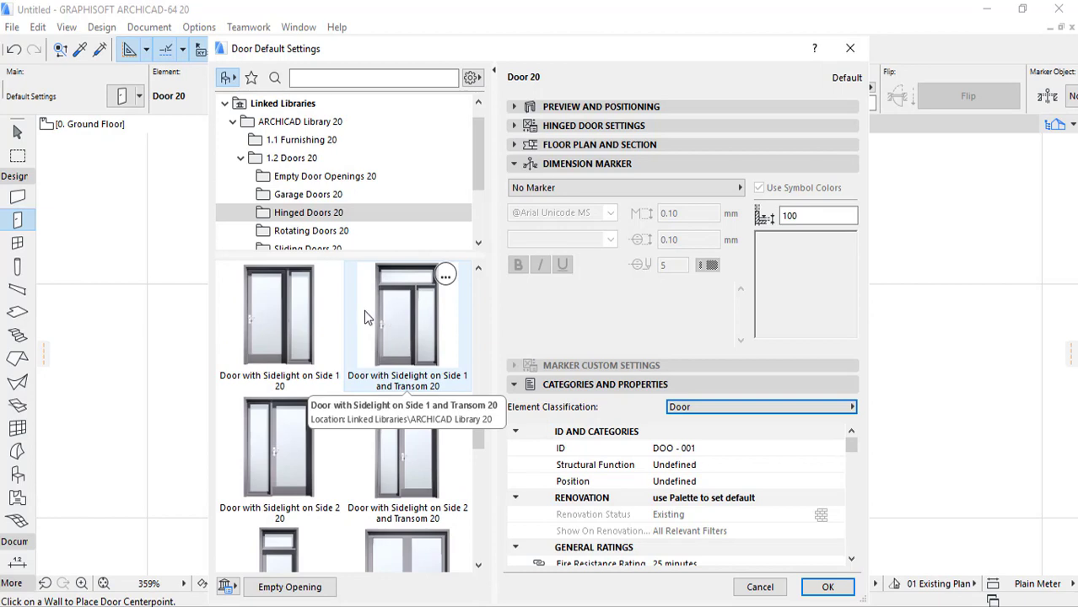
scroll(336, 199, "down", 3)
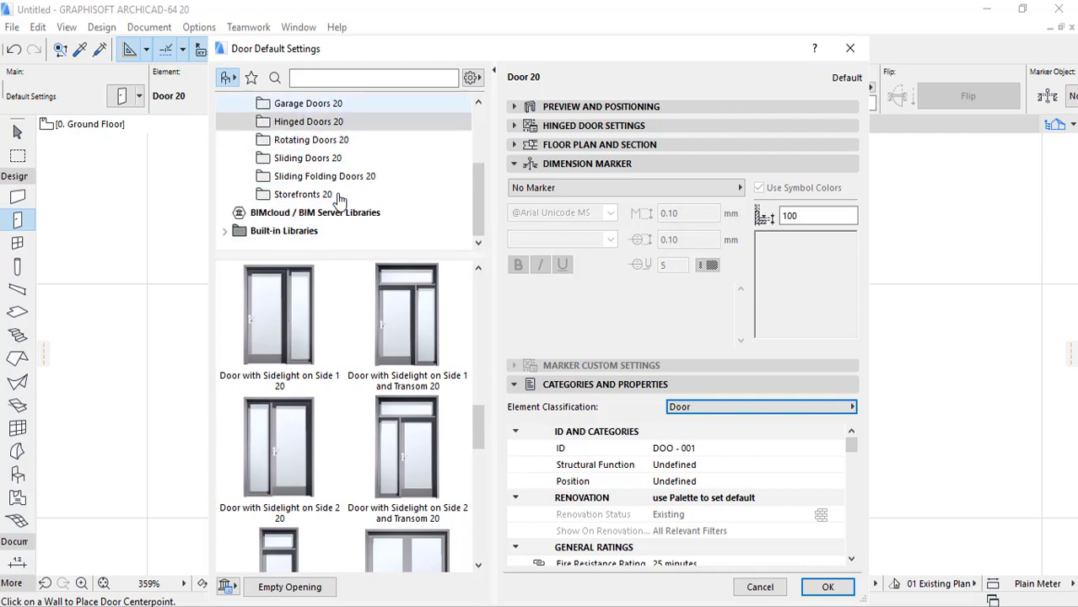
scroll(399, 293, "down", 5)
Step: Collapse Door 20's Dimension Marker panel, leaving Categories and Properties (ID DOO - 001) visible
left_click(565, 165)
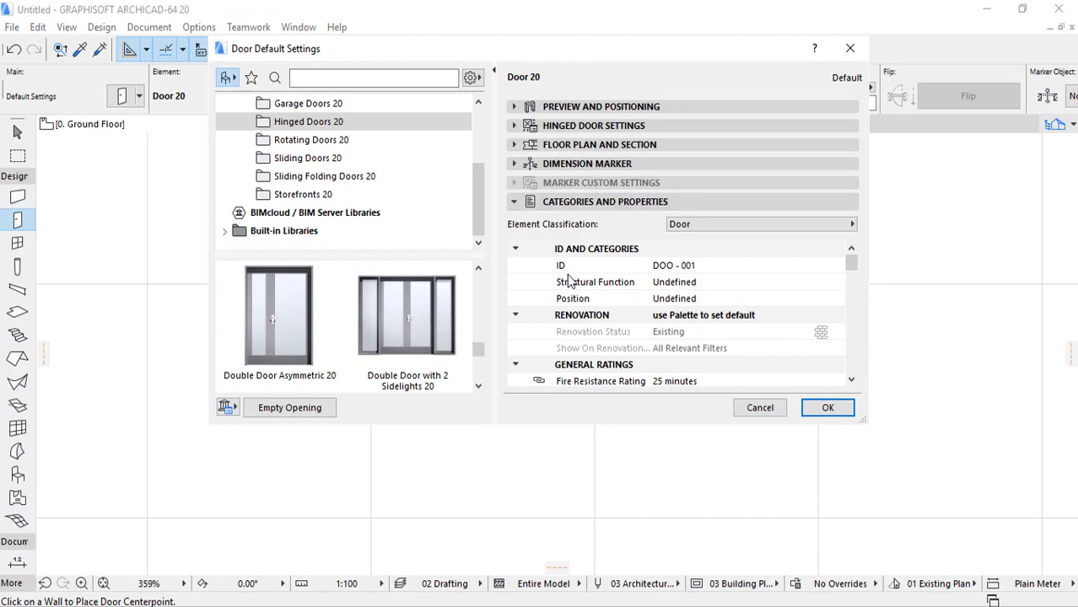